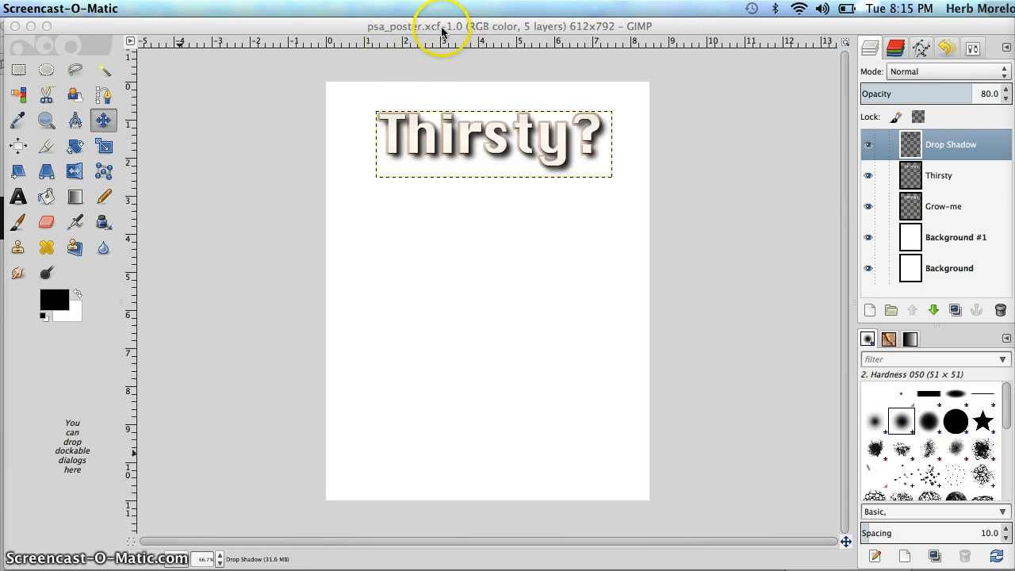
# Switch to Chrome and examine the droplet.jpg photo page on morgueFile, including its download options and license terms
pyautogui.click(263, 407)
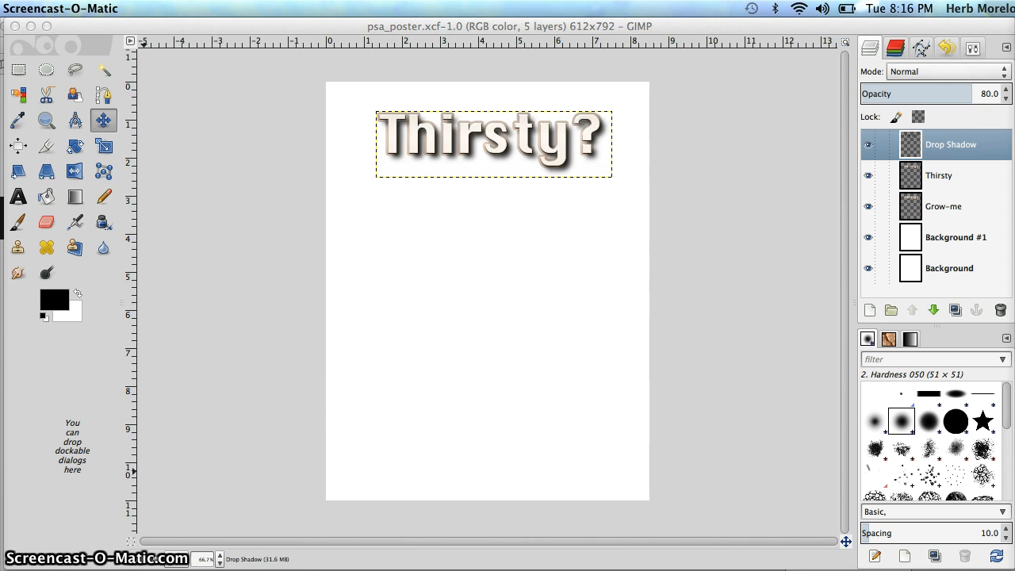
pyautogui.press('super+Tab')
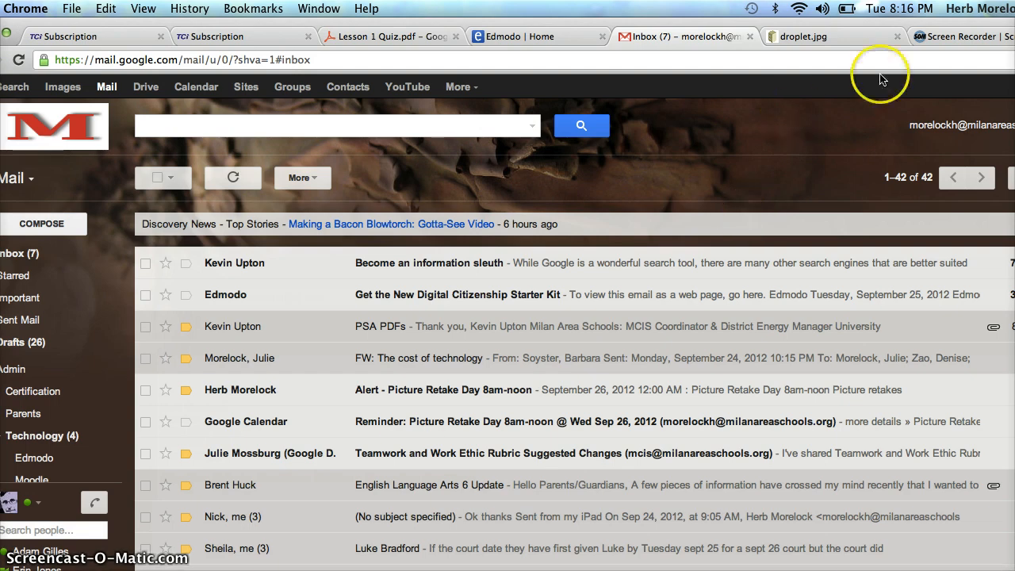
pyautogui.click(840, 40)
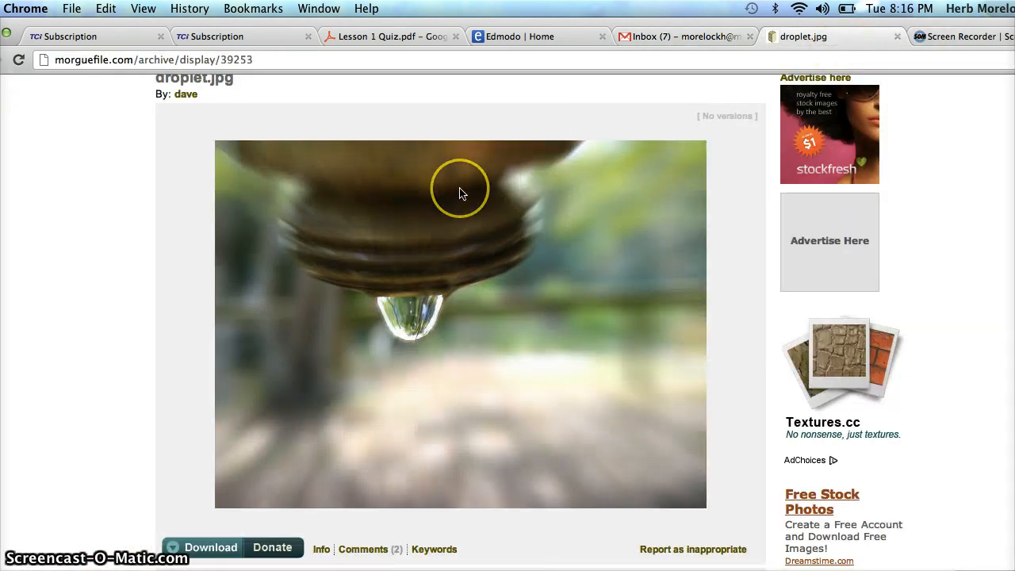
pyautogui.scroll(3, 460, 191)
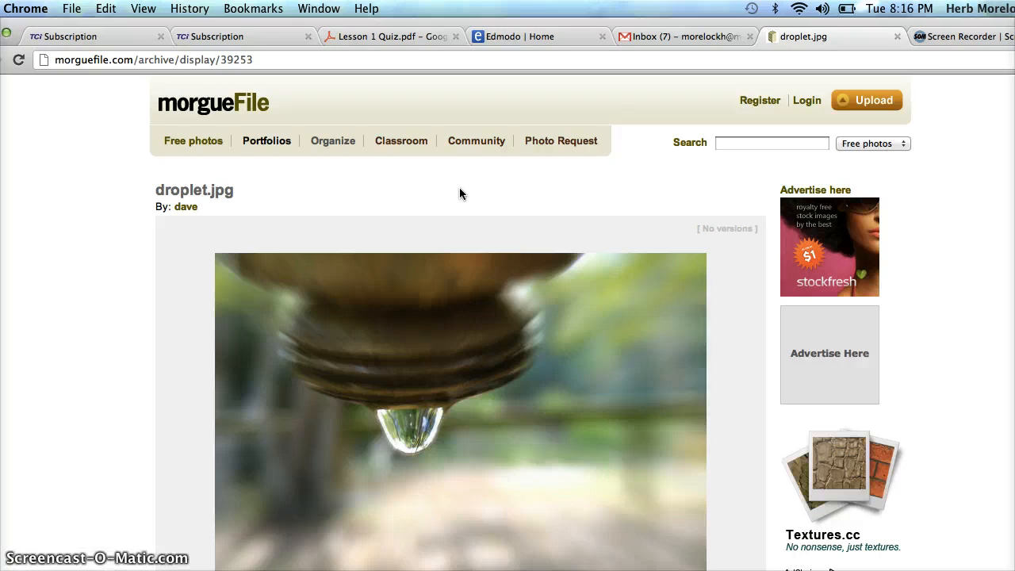
pyautogui.click(460, 256)
pyautogui.scroll(-5, 460, 258)
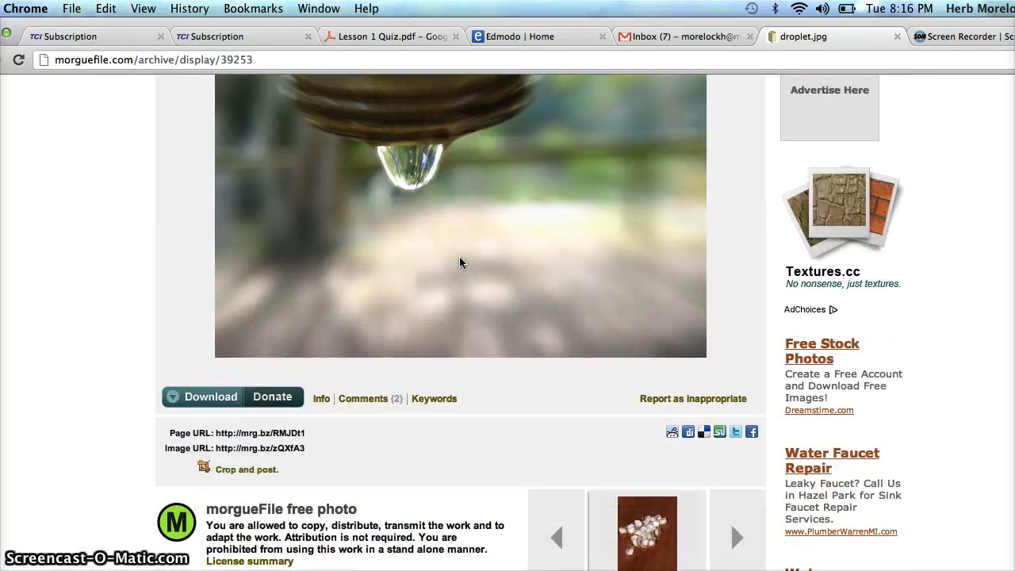
pyautogui.scroll(-5, 460, 256)
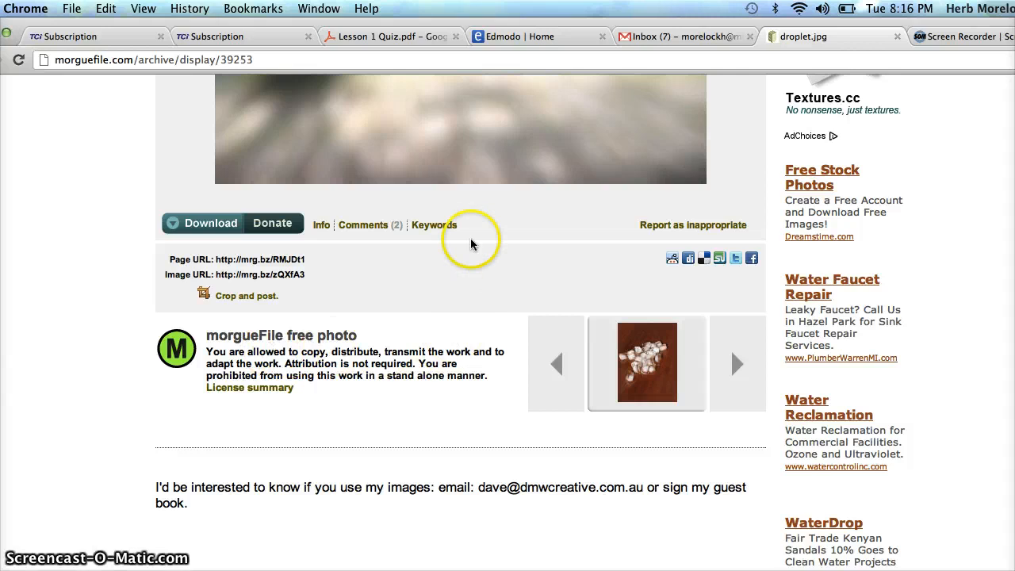
pyautogui.scroll(10, 465, 196)
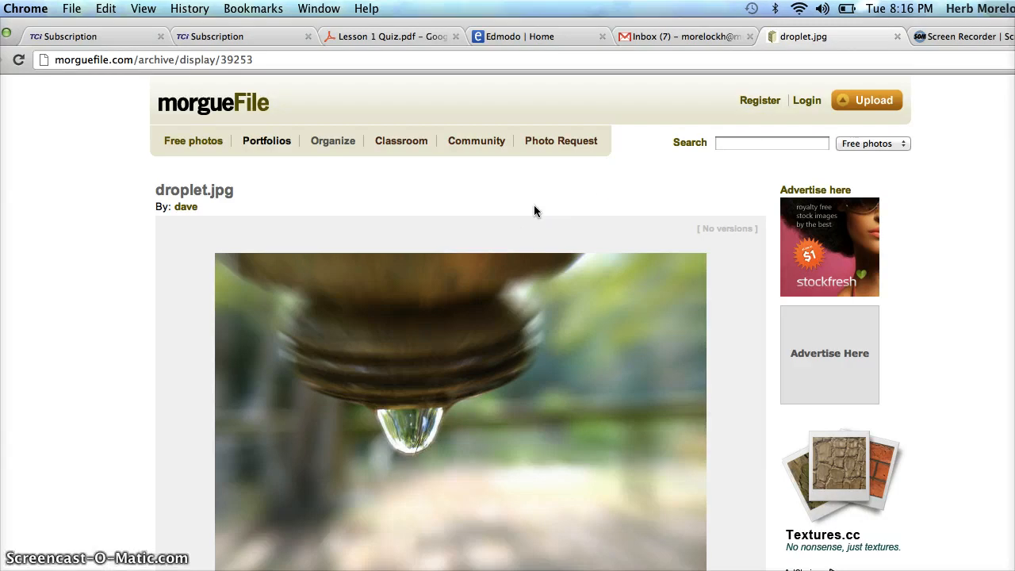
# Search Google for "school clipart" and open the Clipart.com School Edition site
pyautogui.tripleClick(307, 62)
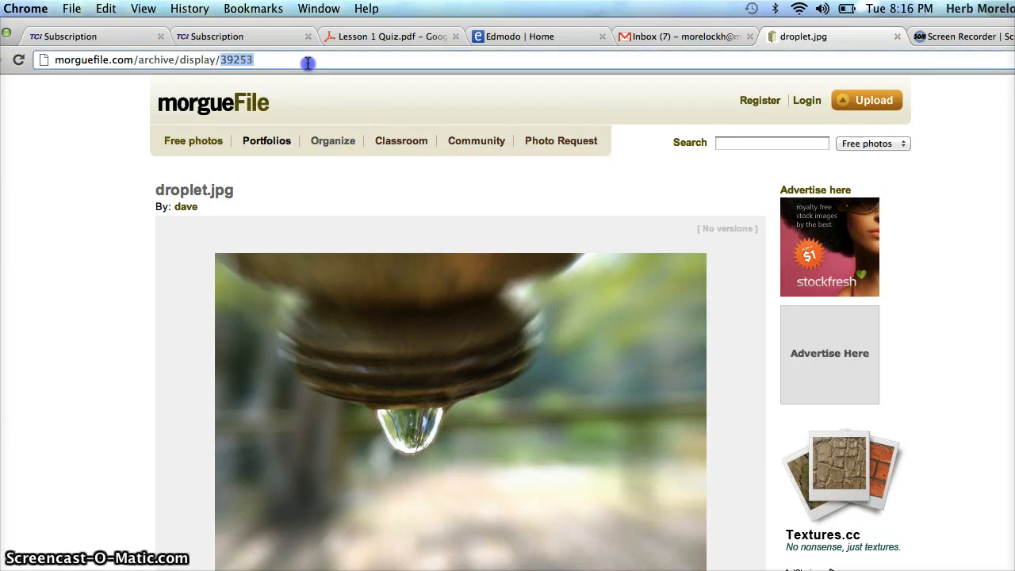
pyautogui.write('sc')
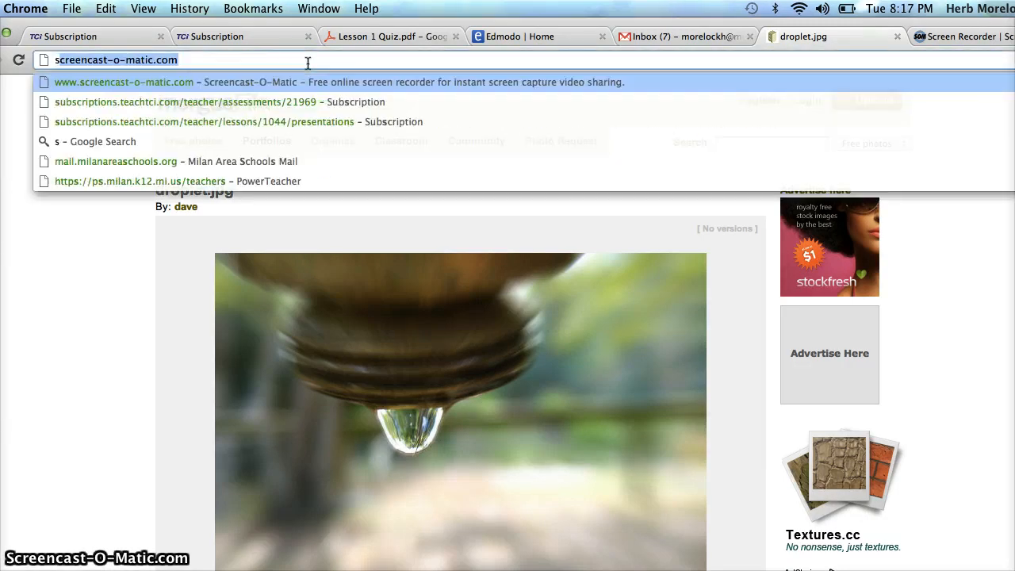
pyautogui.write('hol')
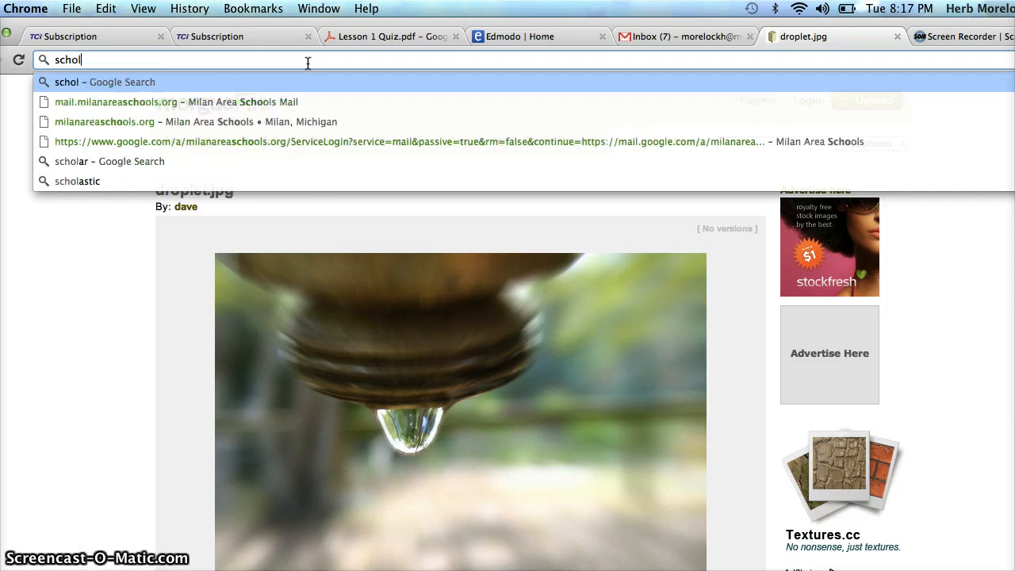
pyautogui.press('BackSpace')
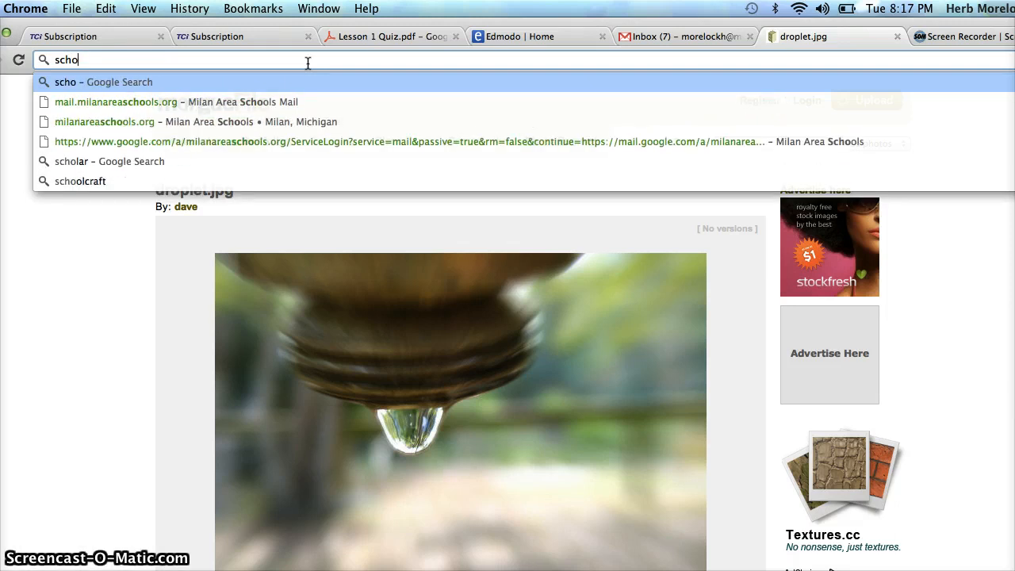
pyautogui.write('ol')
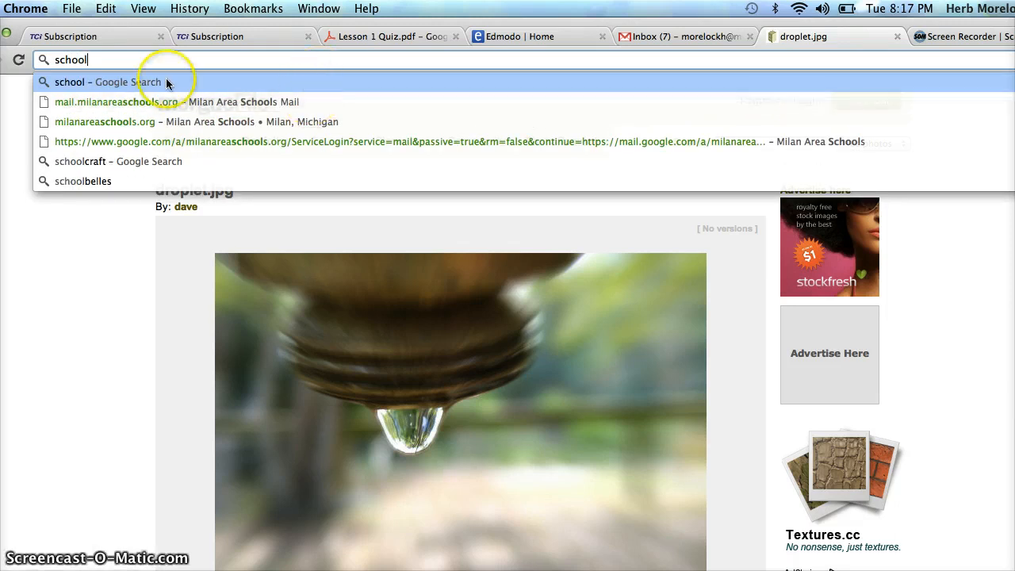
pyautogui.write(' clipart')
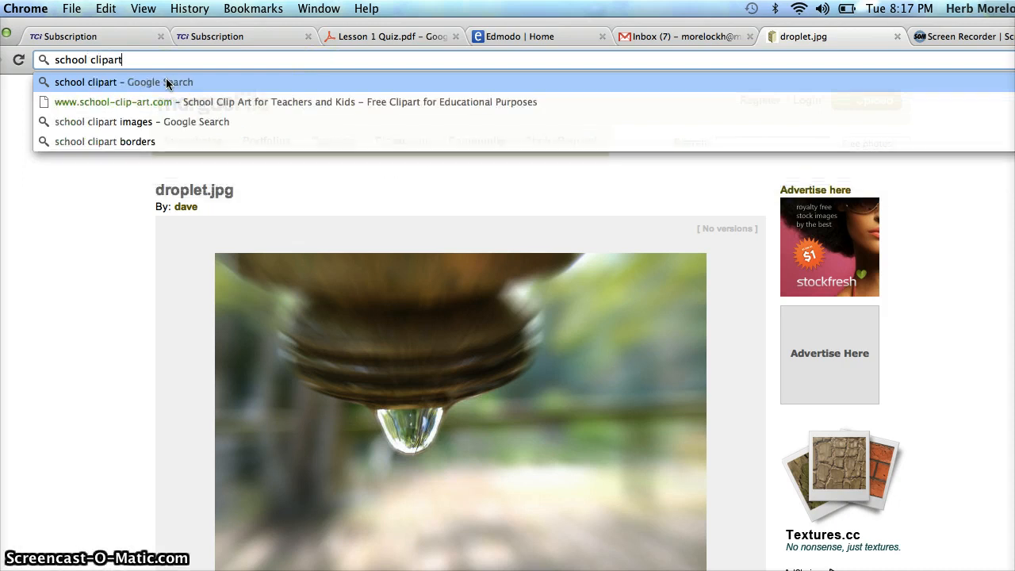
pyautogui.press('Return')
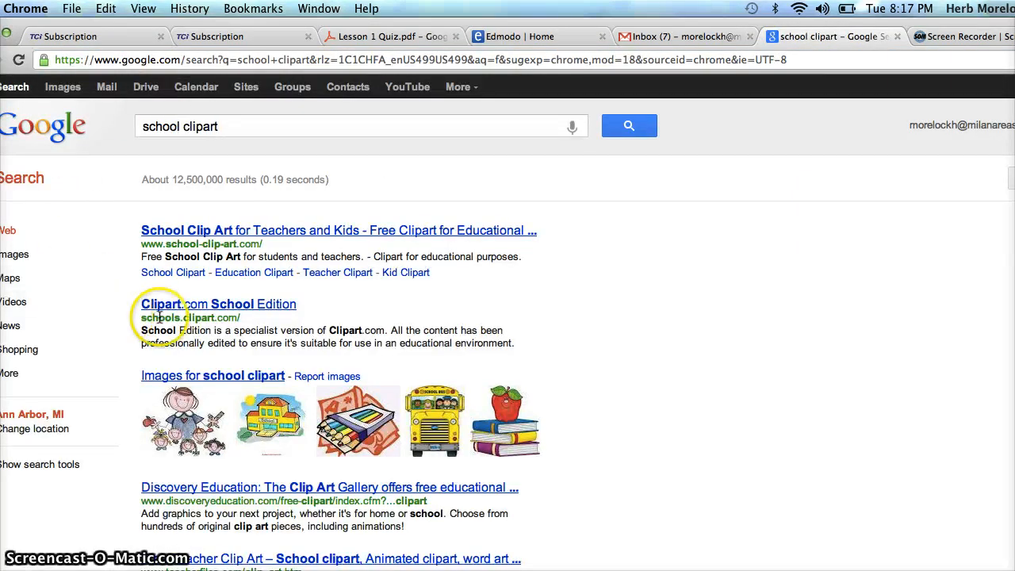
pyautogui.click(219, 307)
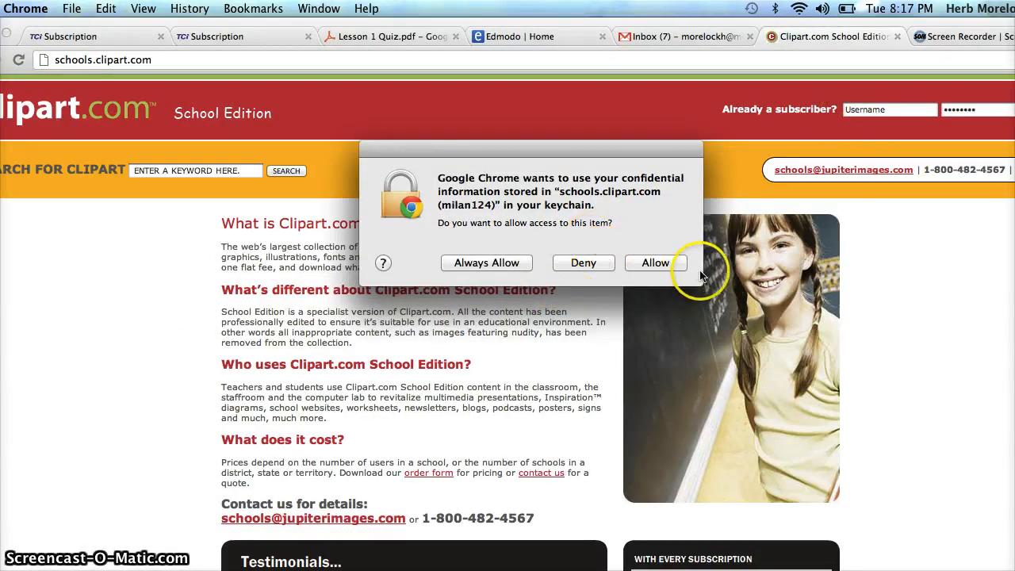
# Allow the keychain access request and log in to Clipart.com School Edition with the subscriber username and account password
pyautogui.click(660, 264)
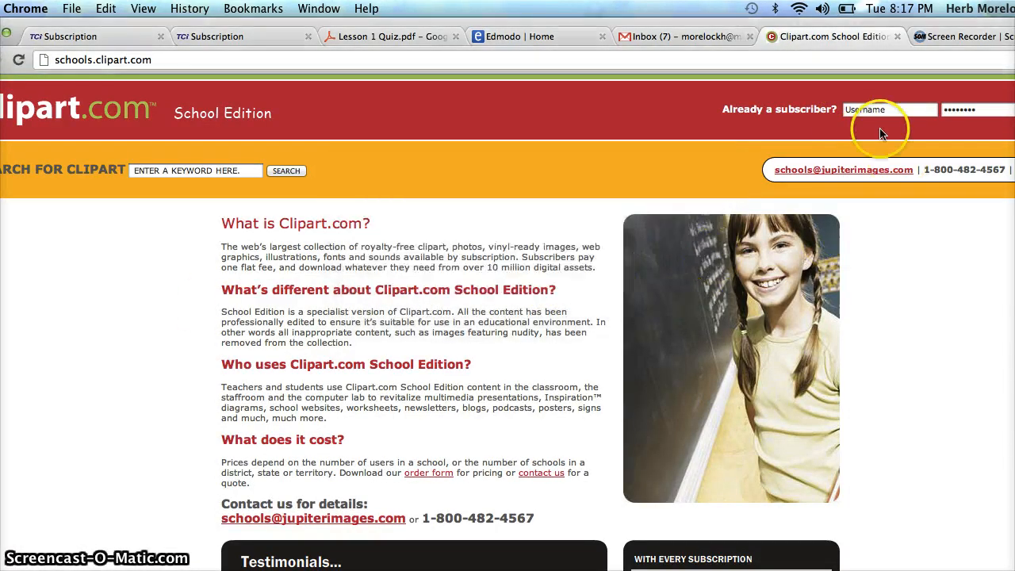
pyautogui.click(861, 111)
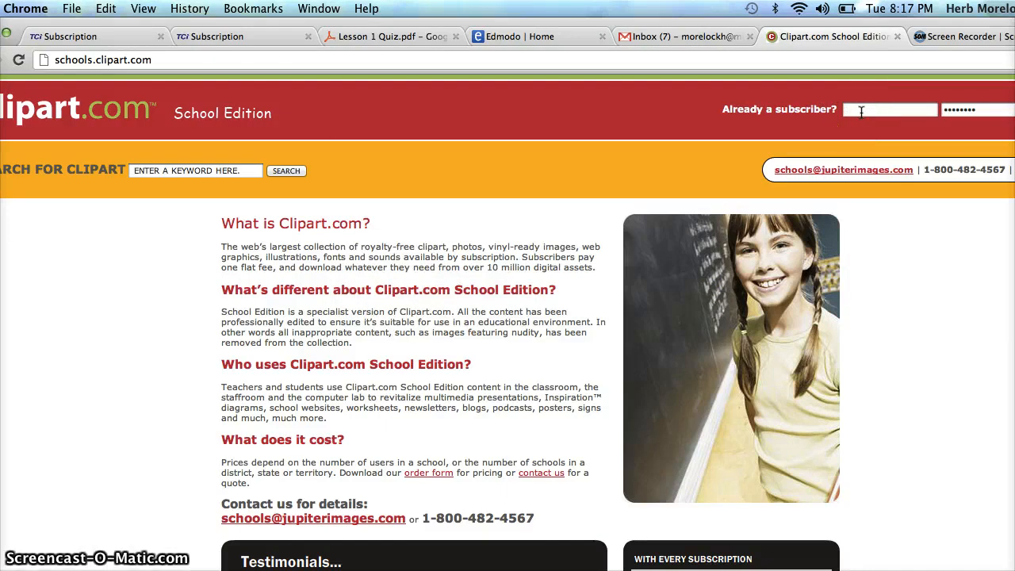
pyautogui.write('ml')
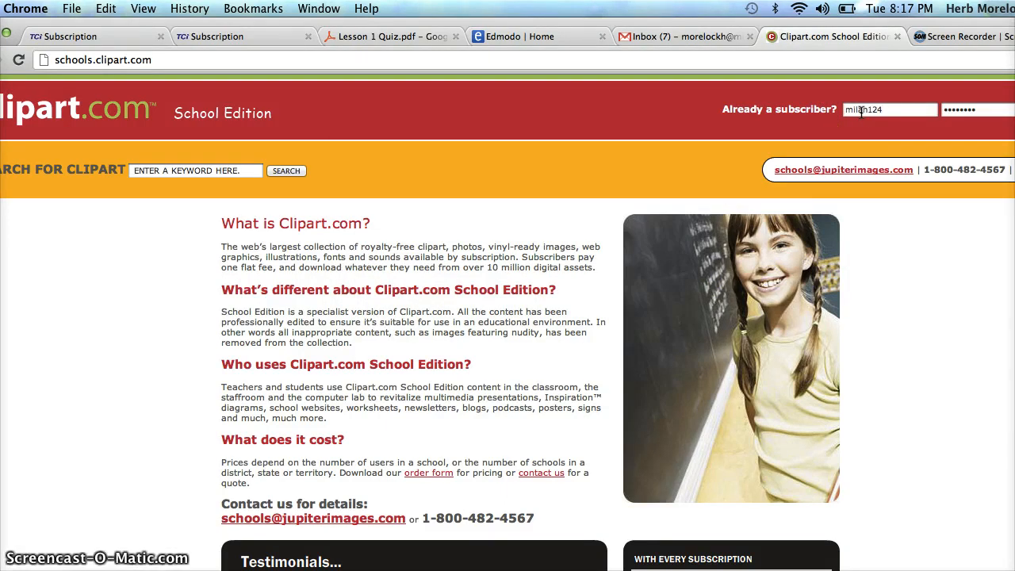
pyautogui.click(971, 112)
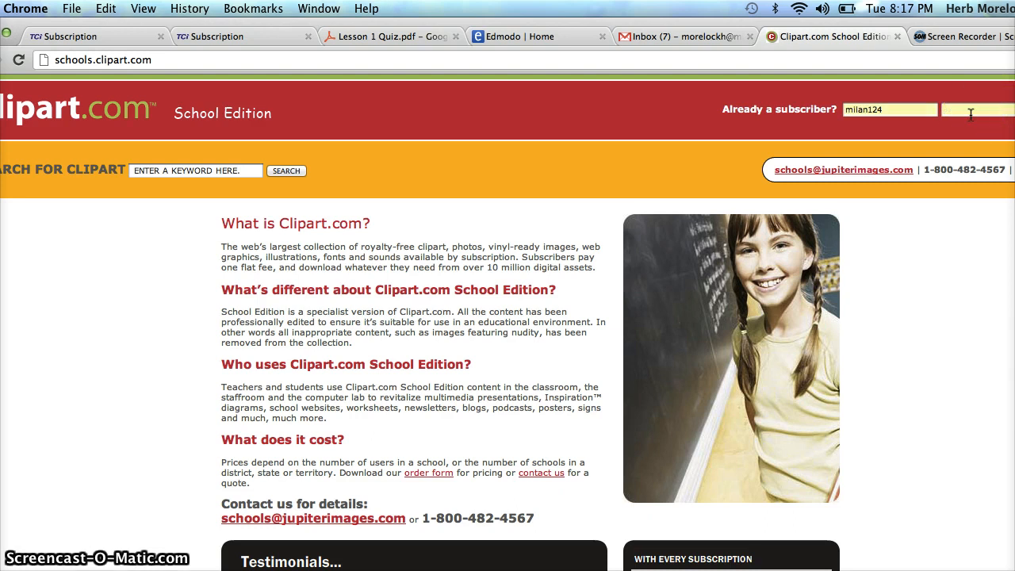
pyautogui.write('••')
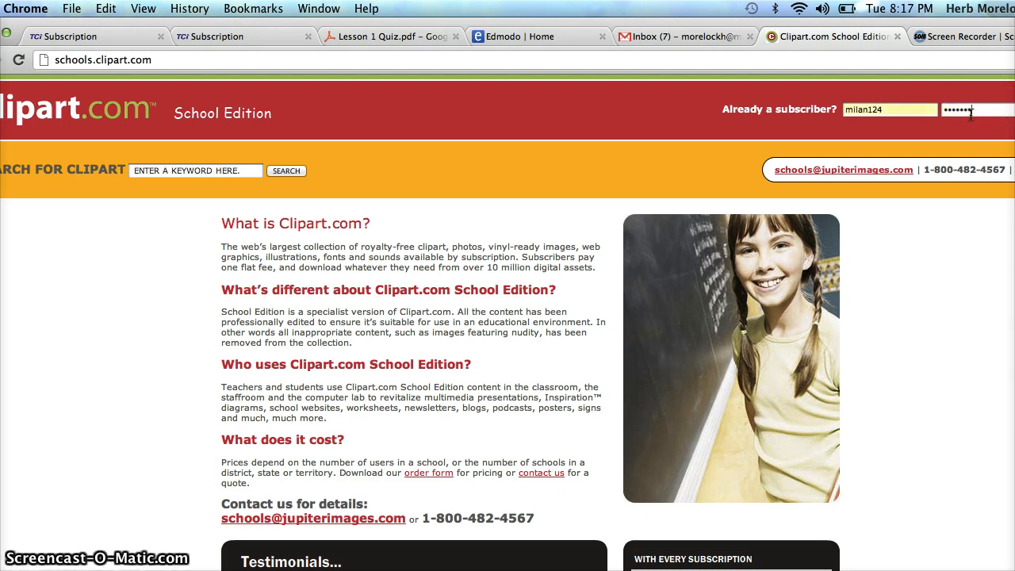
pyautogui.press('Return')
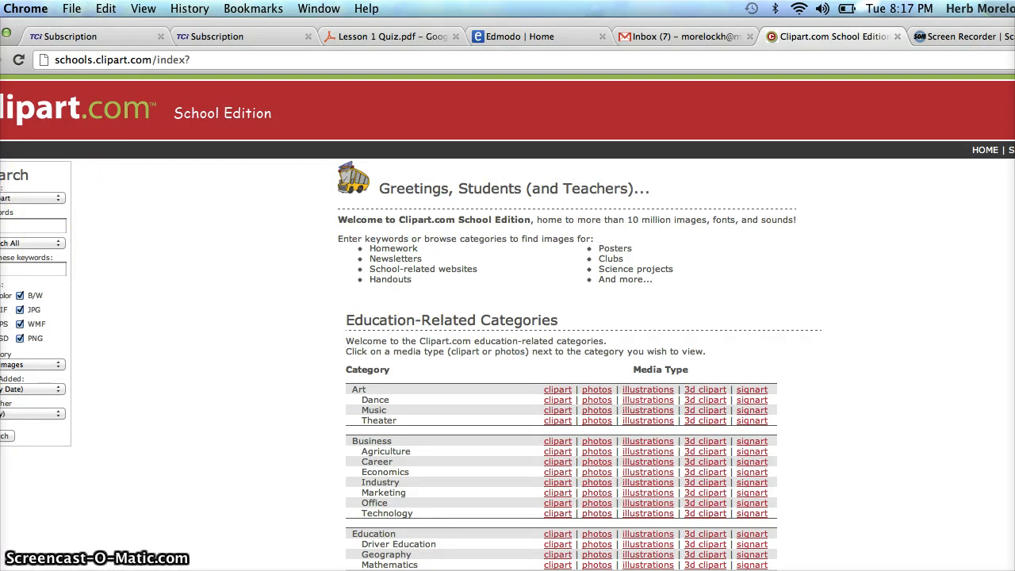
pyautogui.press('super+shift+f')
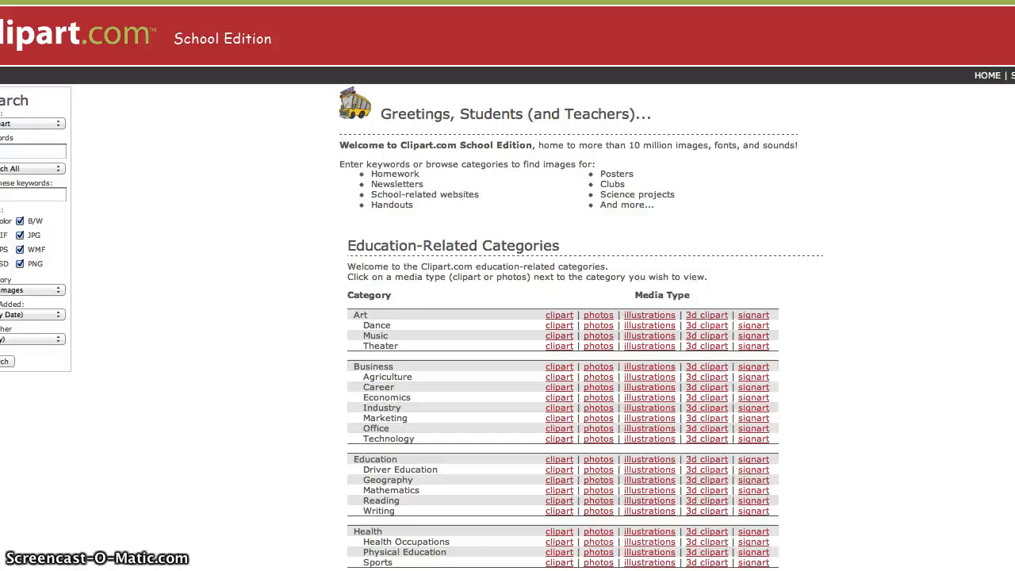
pyautogui.moveTo(1014, 2)
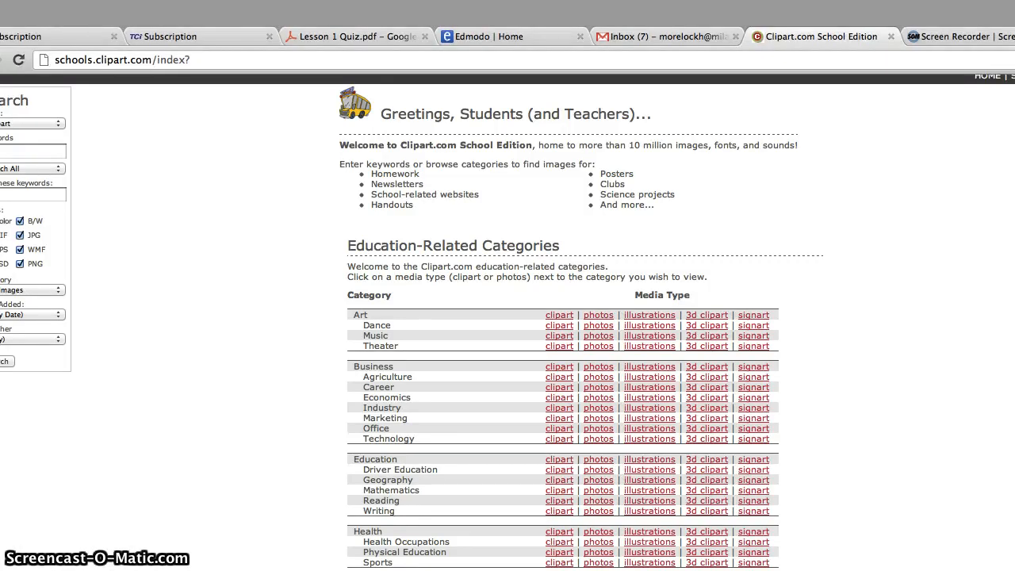
pyautogui.press('super+shift+f')
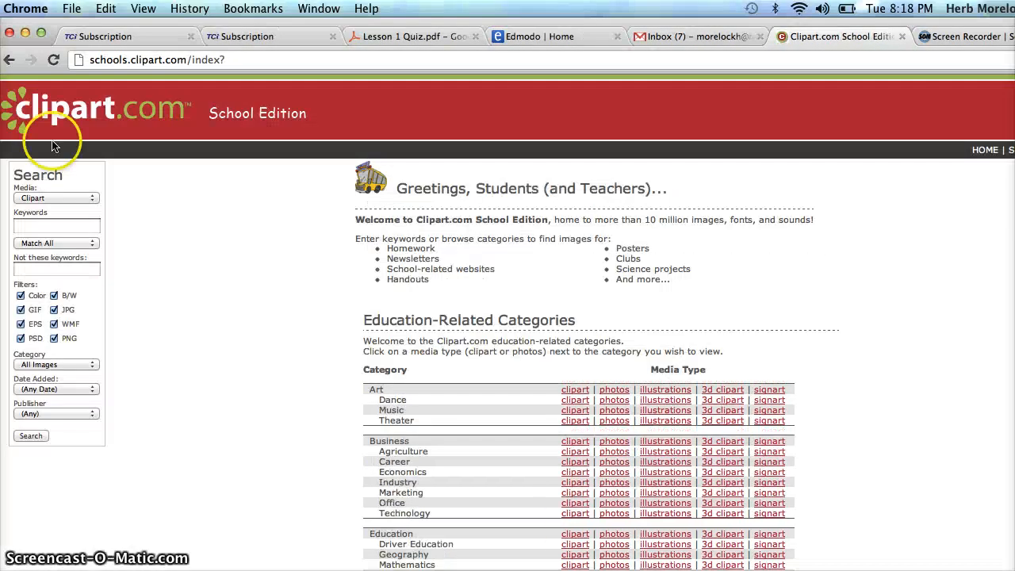
# Review the media types offered for the Clipart.com search, such as Photos and Photo Objects
pyautogui.click(38, 198)
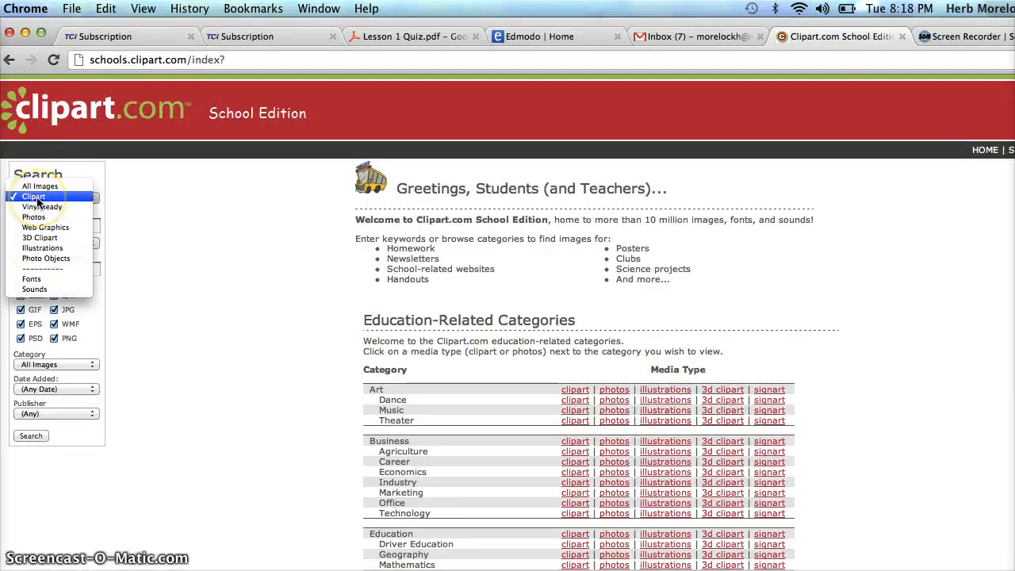
pyautogui.click(47, 260)
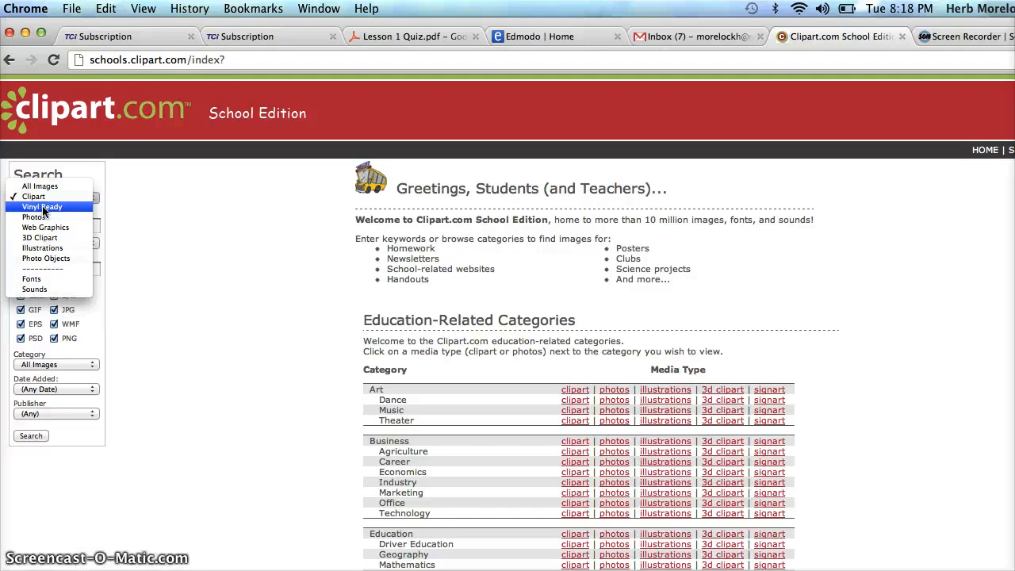
pyautogui.click(181, 215)
pyautogui.click(61, 228)
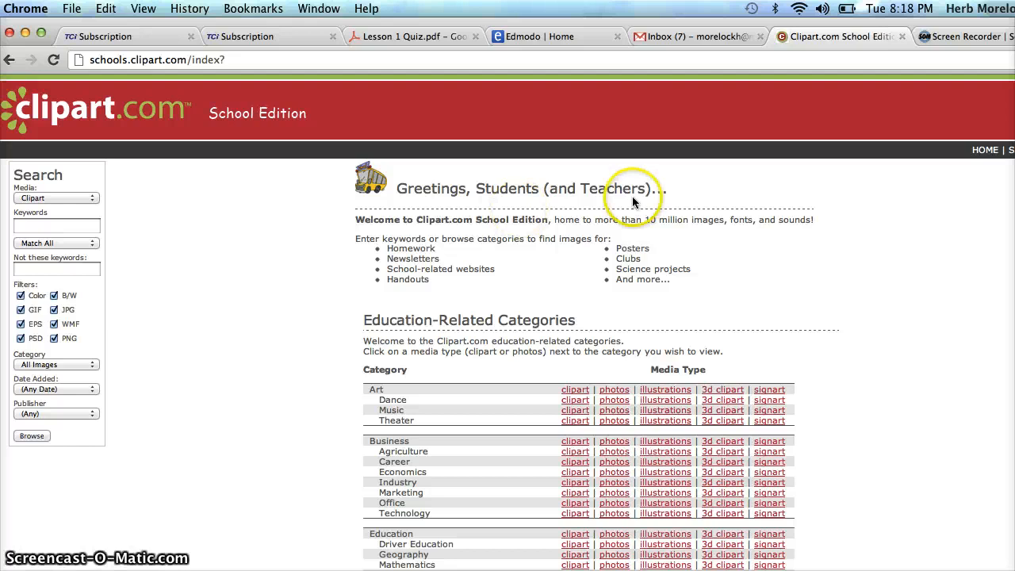
# Switch to Finder and select the water droplet photo file0001009376324.jpg in the Downloads folder
pyautogui.press('super+Tab')
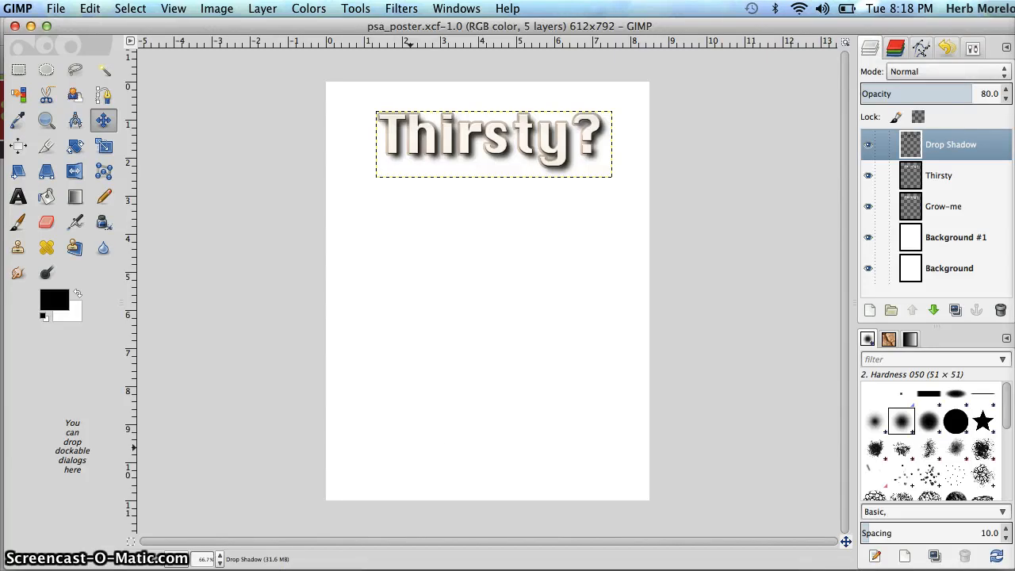
pyautogui.click(31, 568)
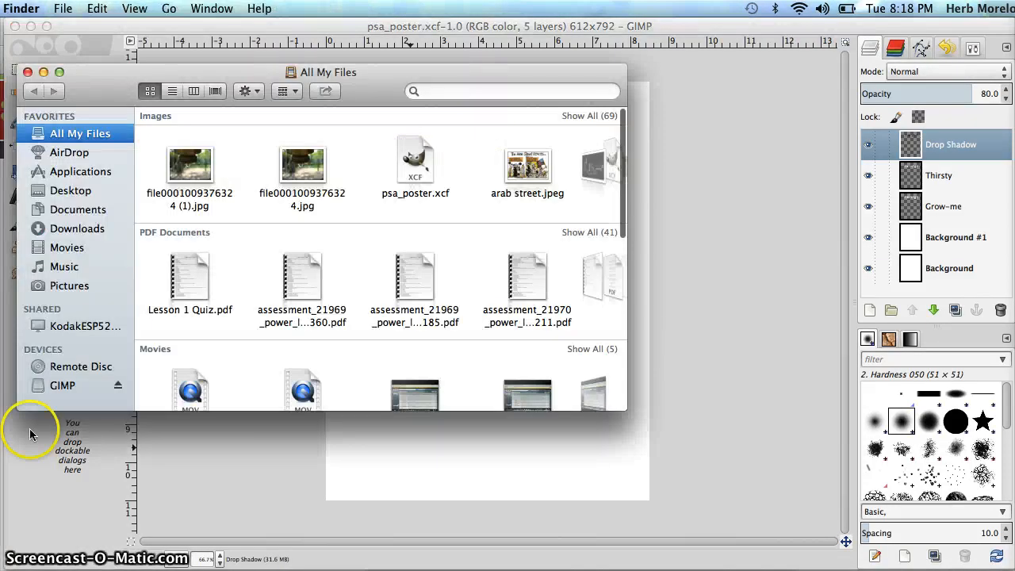
pyautogui.click(85, 229)
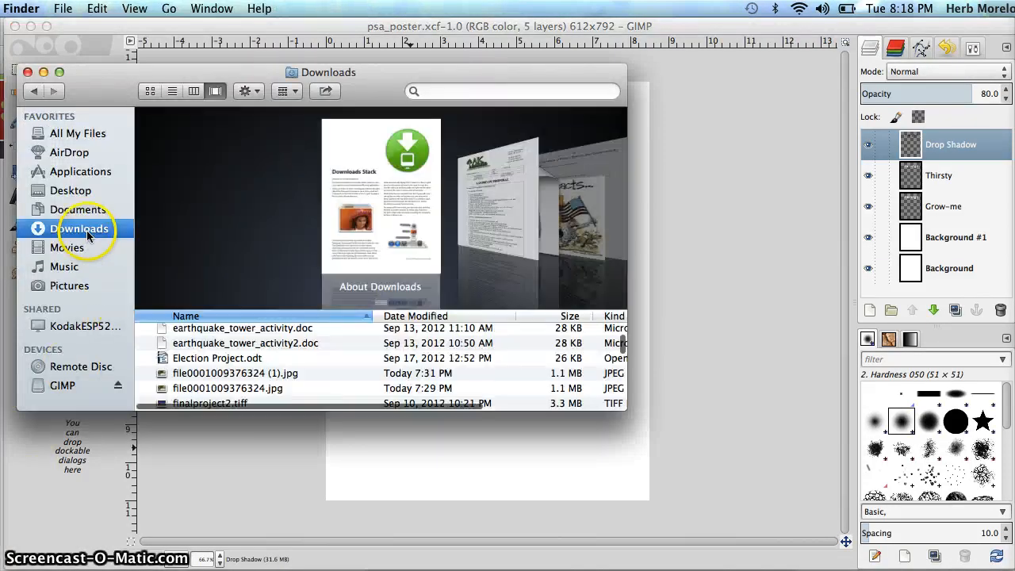
pyautogui.scroll(-5, 403, 214)
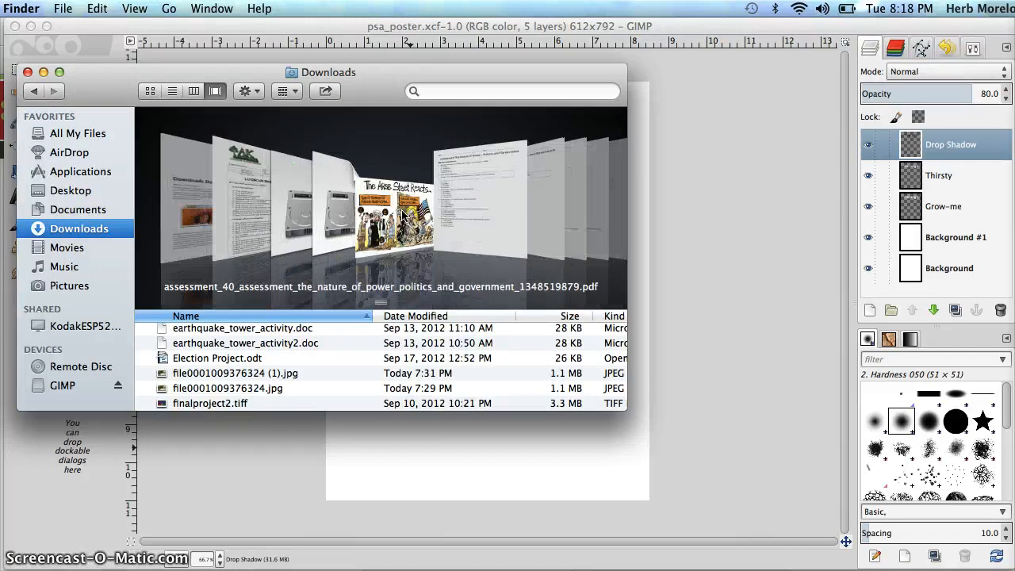
pyautogui.scroll(-5, 401, 209)
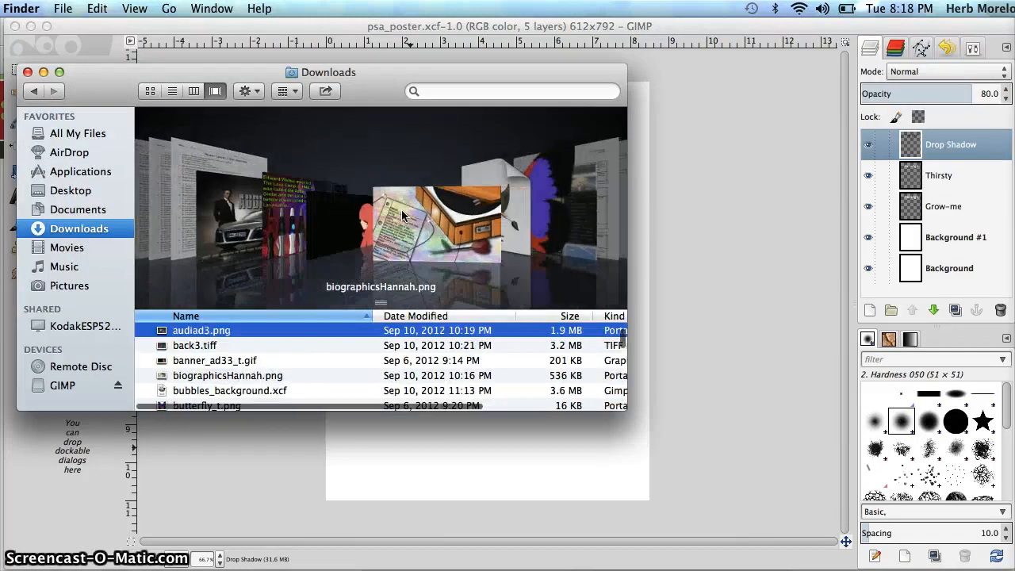
pyautogui.scroll(-5, 402, 212)
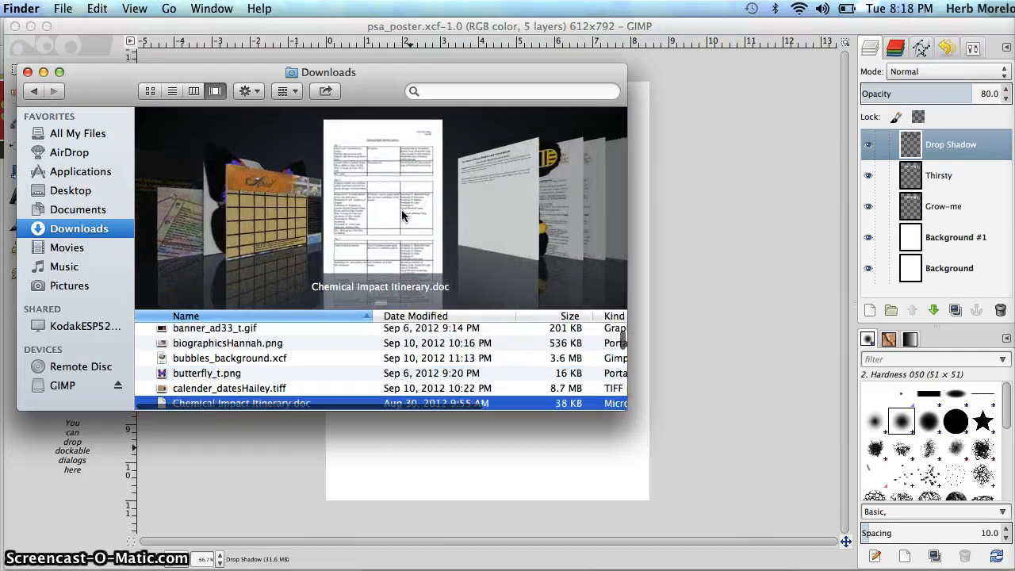
pyautogui.scroll(-5, 401, 213)
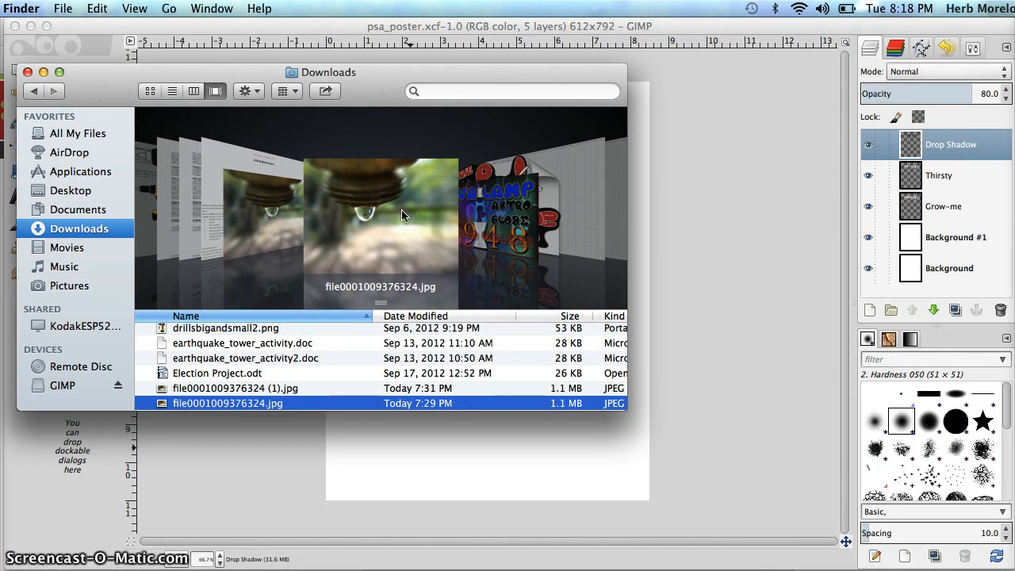
pyautogui.click(367, 224)
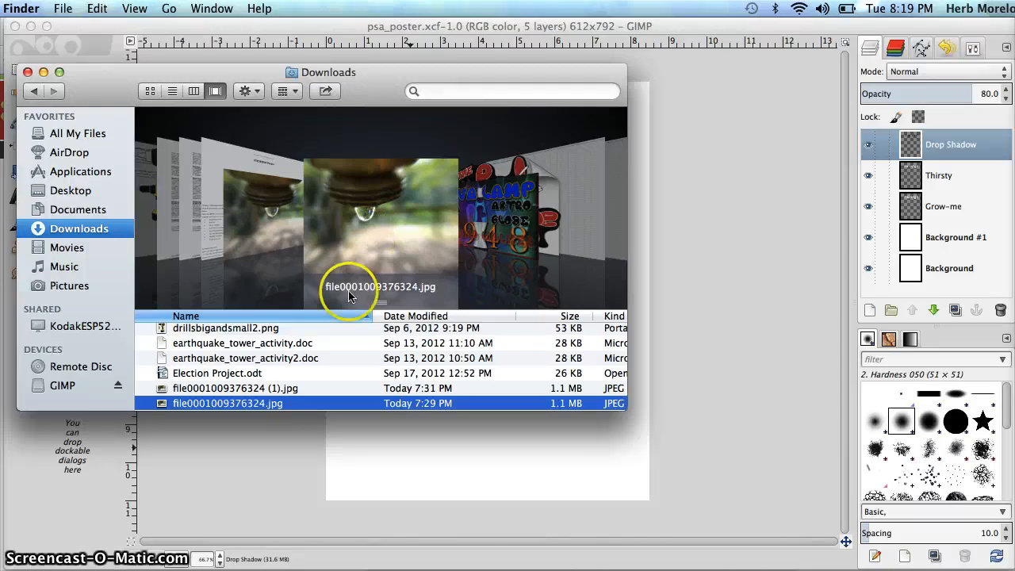
# Place file0001009376324.jpg from the Downloads folder into the psa_poster image as a new layer and close the Downloads window
pyautogui.click(365, 252)
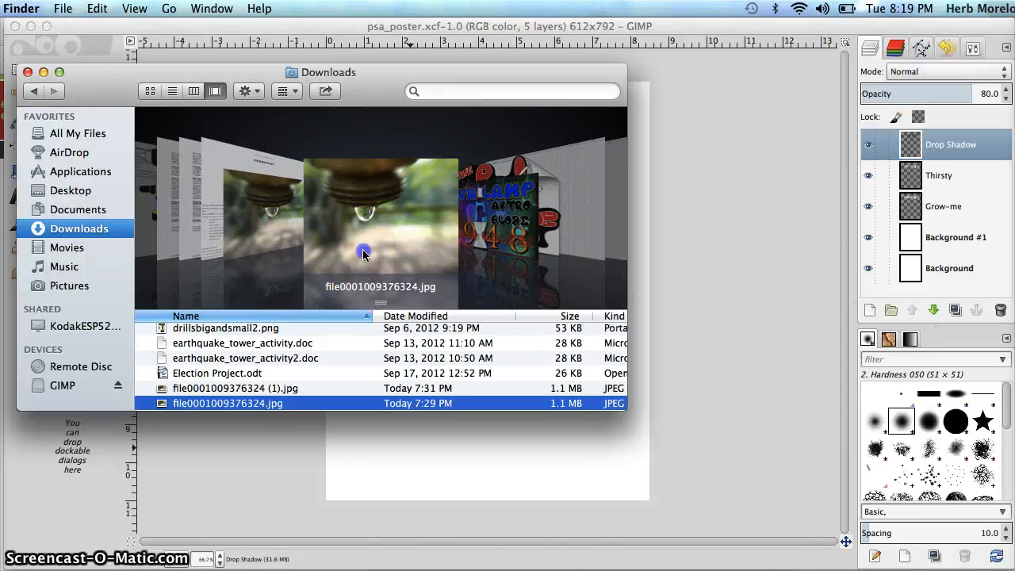
pyautogui.click(199, 403)
pyautogui.moveTo(199, 403); pyautogui.dragTo(421, 434)
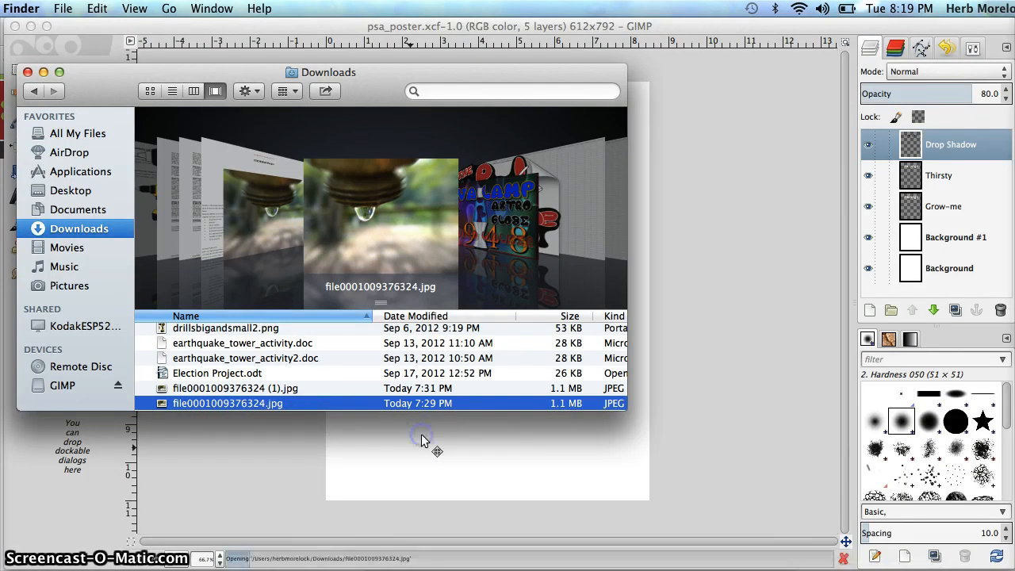
pyautogui.click(29, 73)
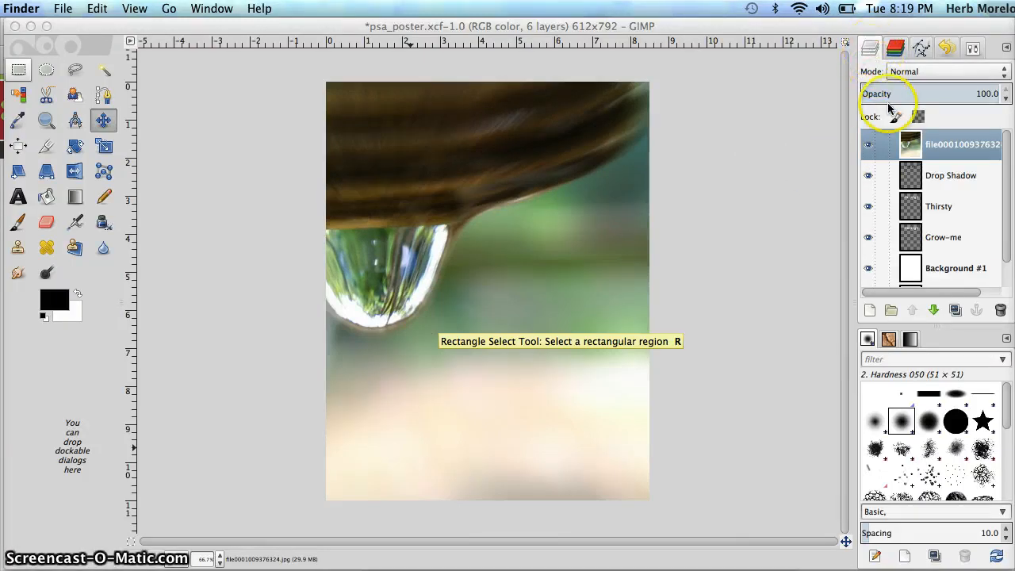
# Lower the droplet photo layer in the stack until it sits between the Grow-me and Background #1 layers
pyautogui.click(937, 141)
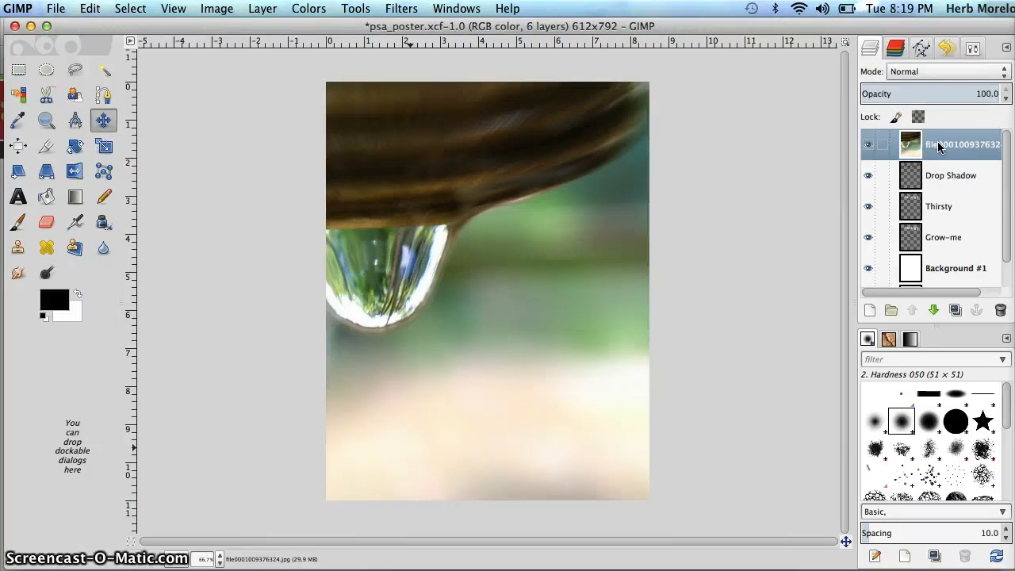
pyautogui.click(932, 310)
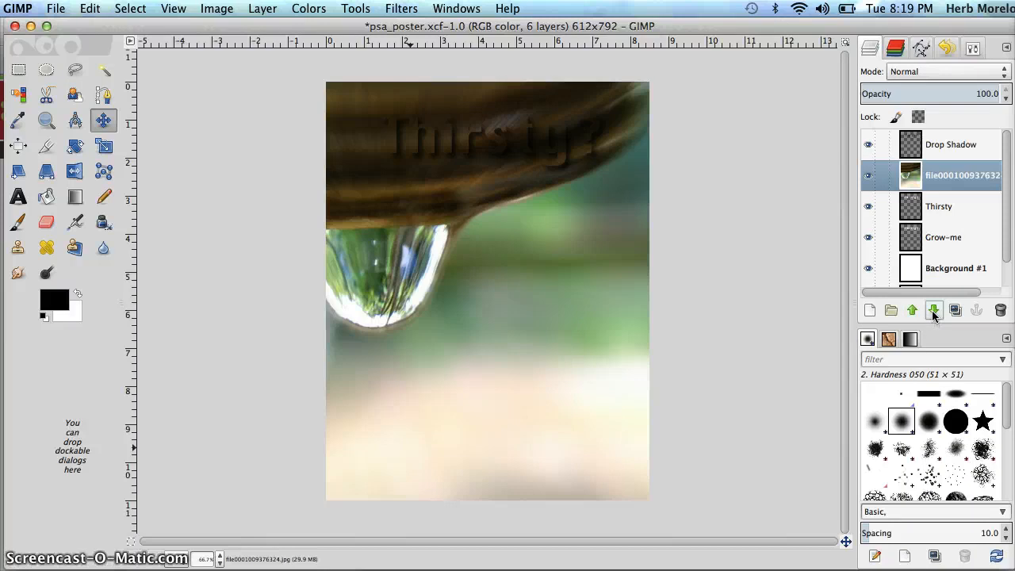
pyautogui.click(932, 310)
pyautogui.click(932, 310)
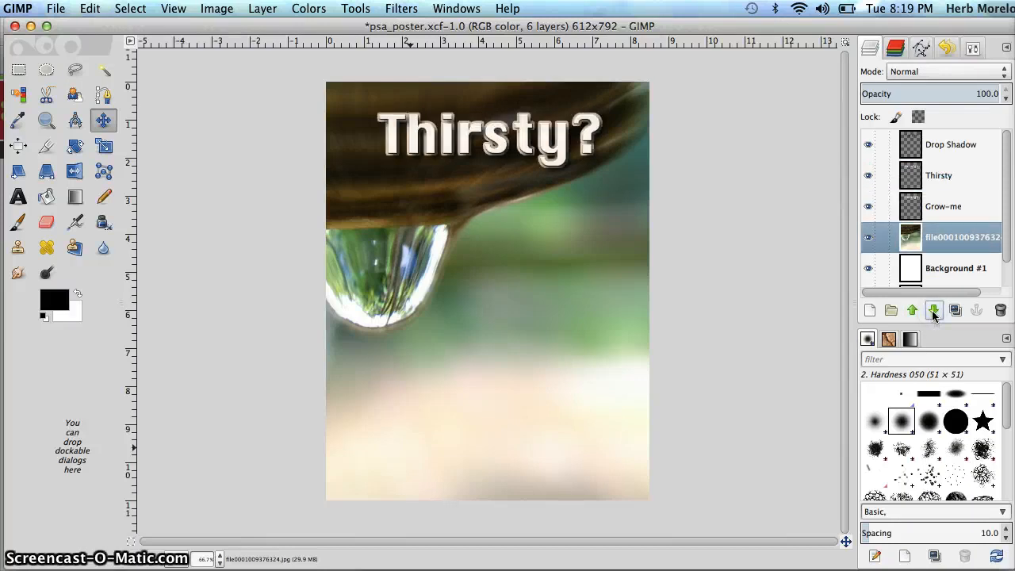
# Scale the droplet photo layer to a width of 8 inches with the width and height linked
pyautogui.click(941, 240)
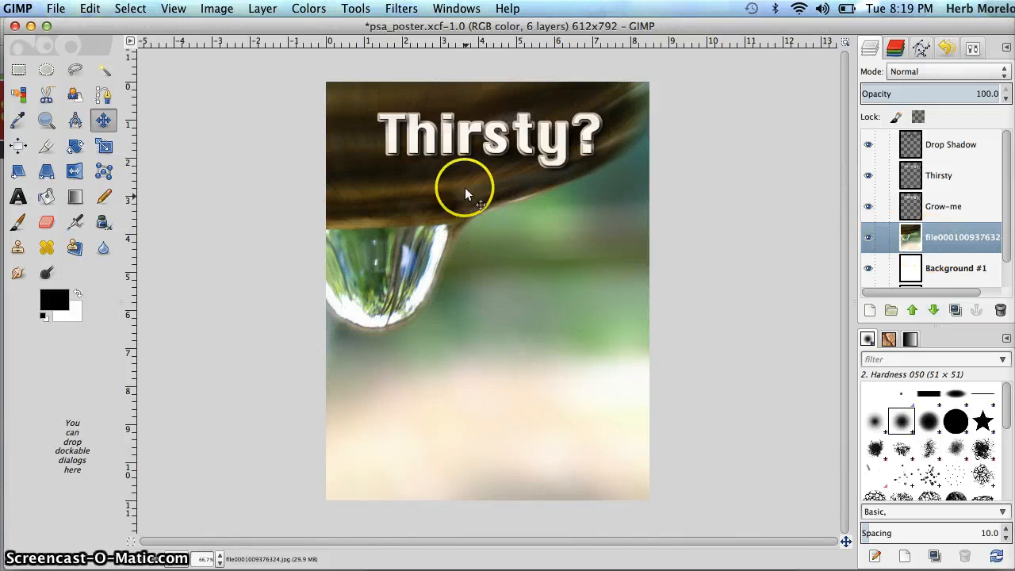
pyautogui.click(96, 145)
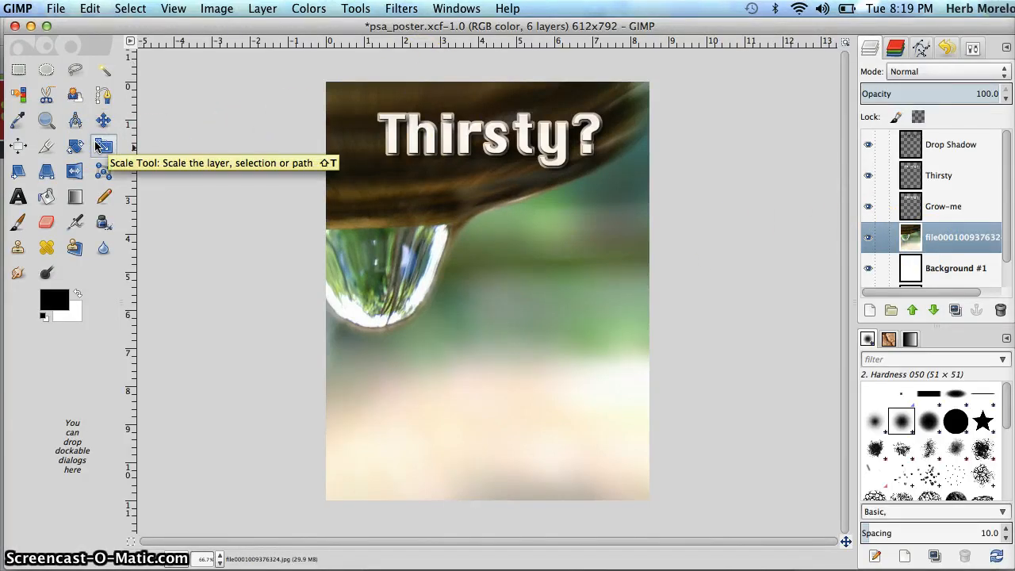
pyautogui.click(971, 49)
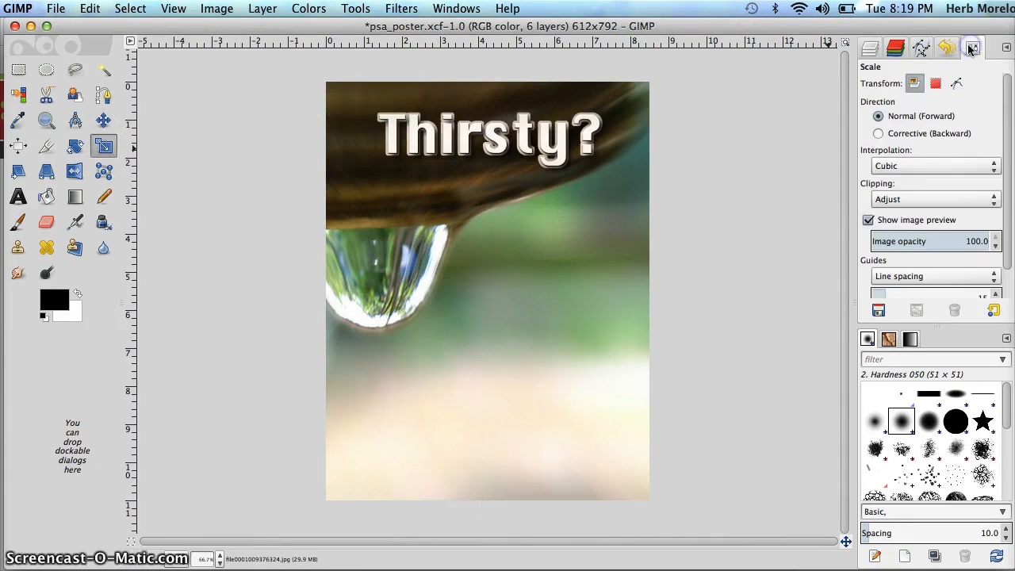
pyautogui.click(914, 83)
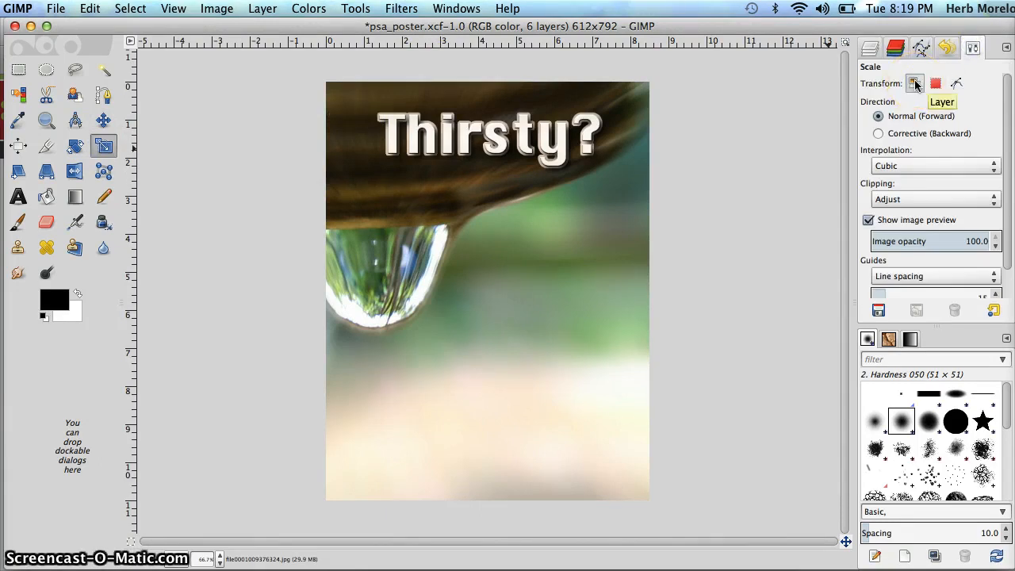
pyautogui.click(915, 84)
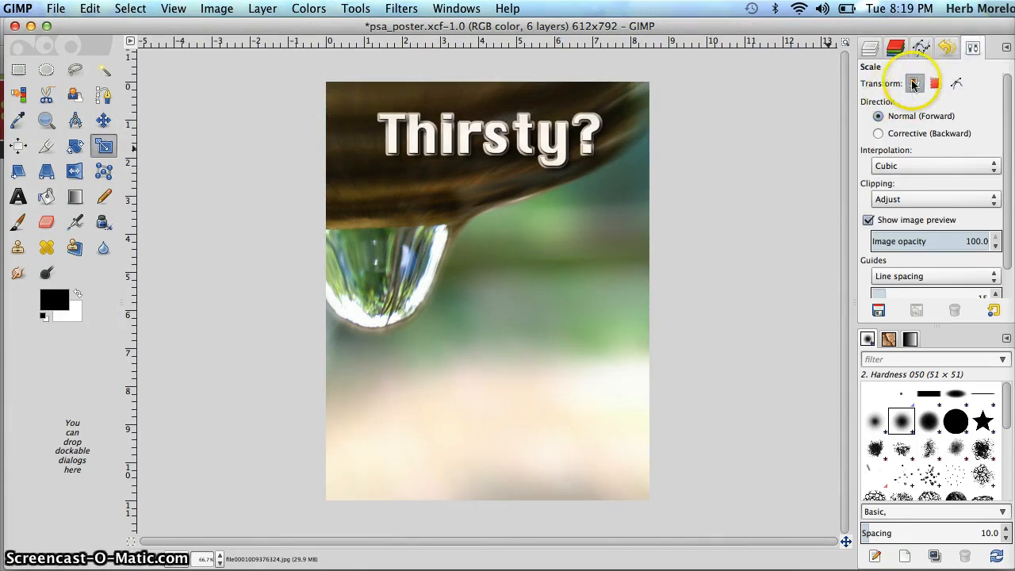
pyautogui.click(485, 200)
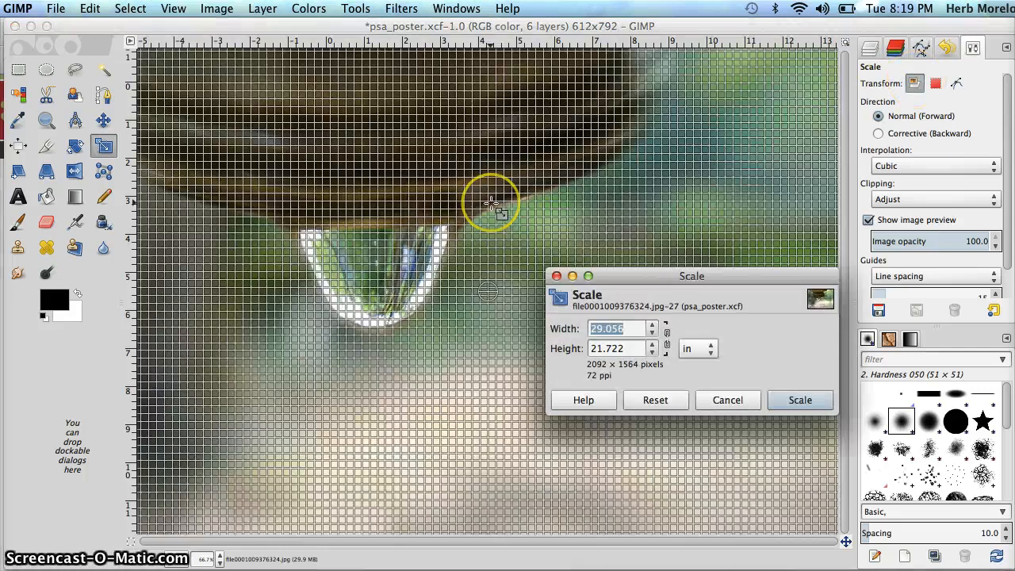
pyautogui.click(669, 340)
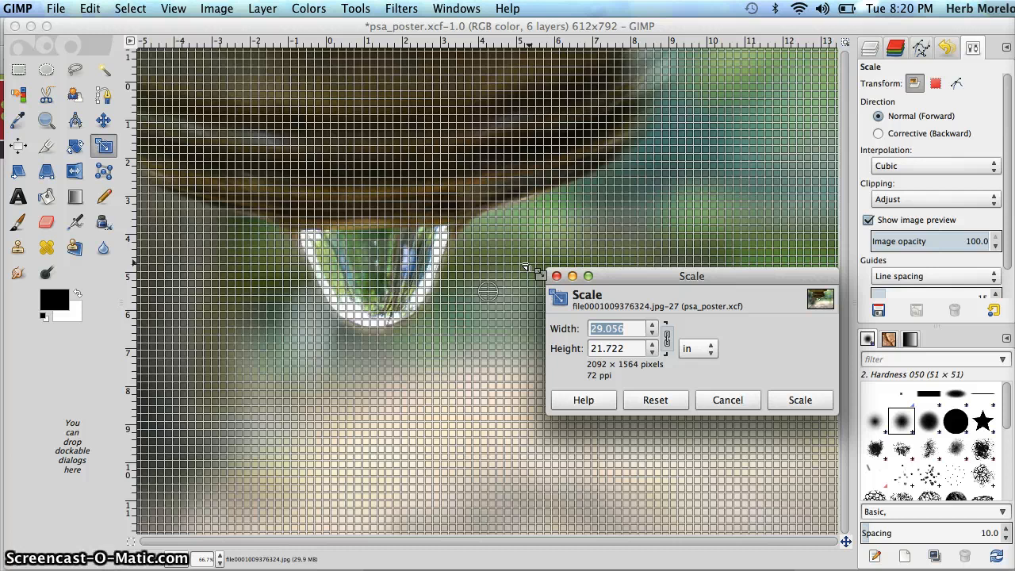
pyautogui.click(629, 328)
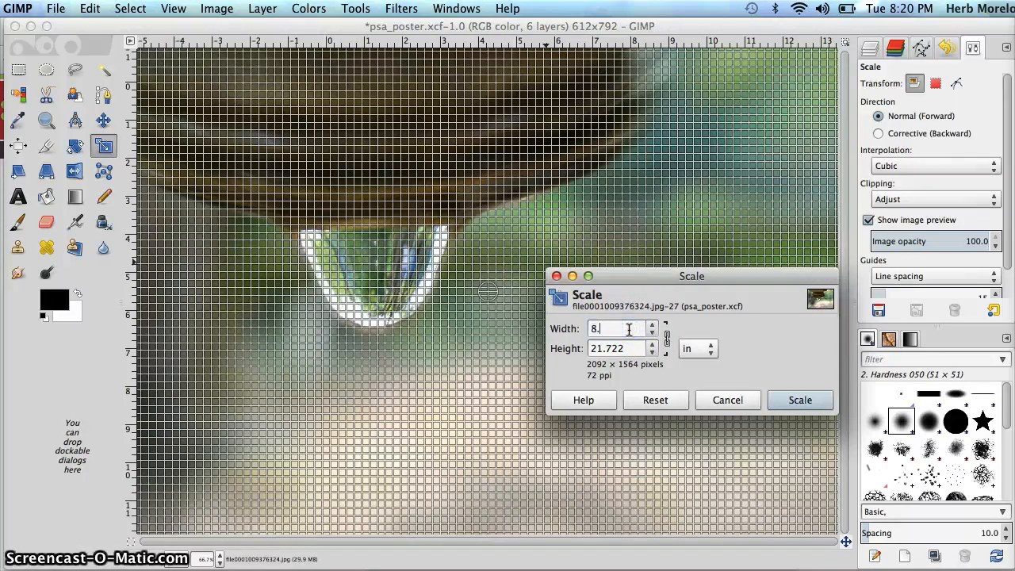
pyautogui.press('Tab')
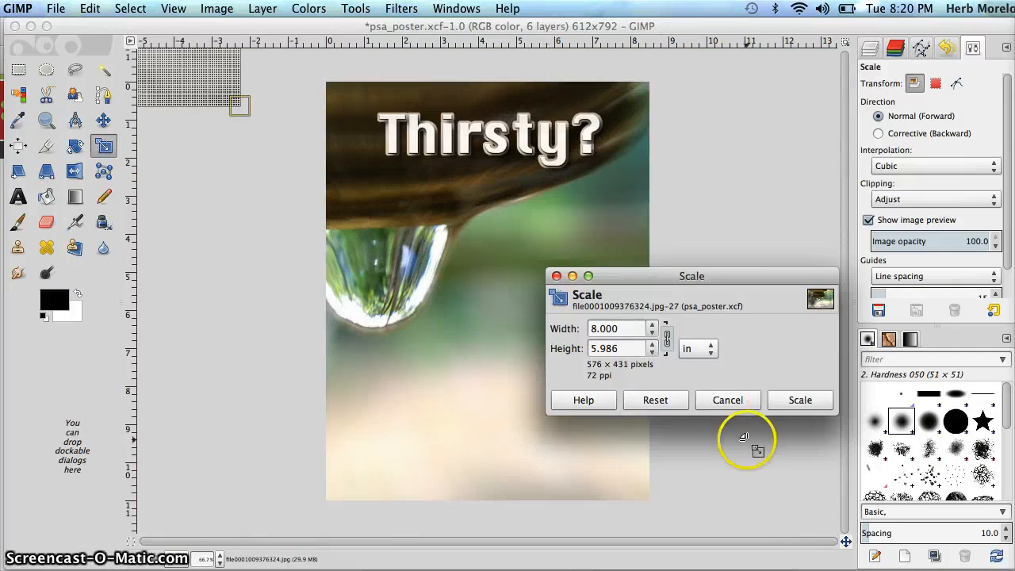
pyautogui.click(807, 400)
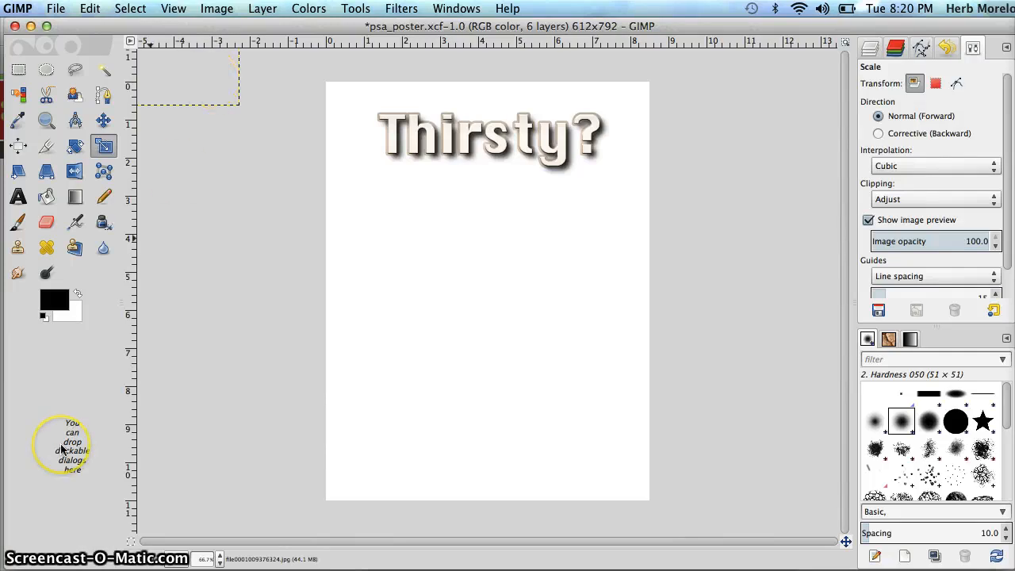
# Move the scaled droplet photo onto the upper part of the page, centred horizontally behind the "Thirsty?" title
pyautogui.press('super+l')
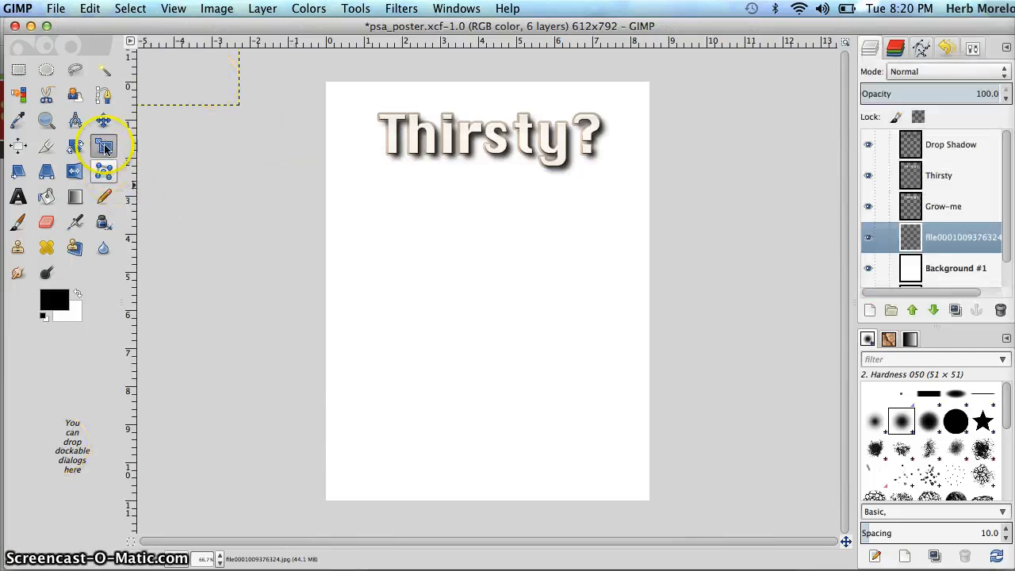
pyautogui.click(104, 121)
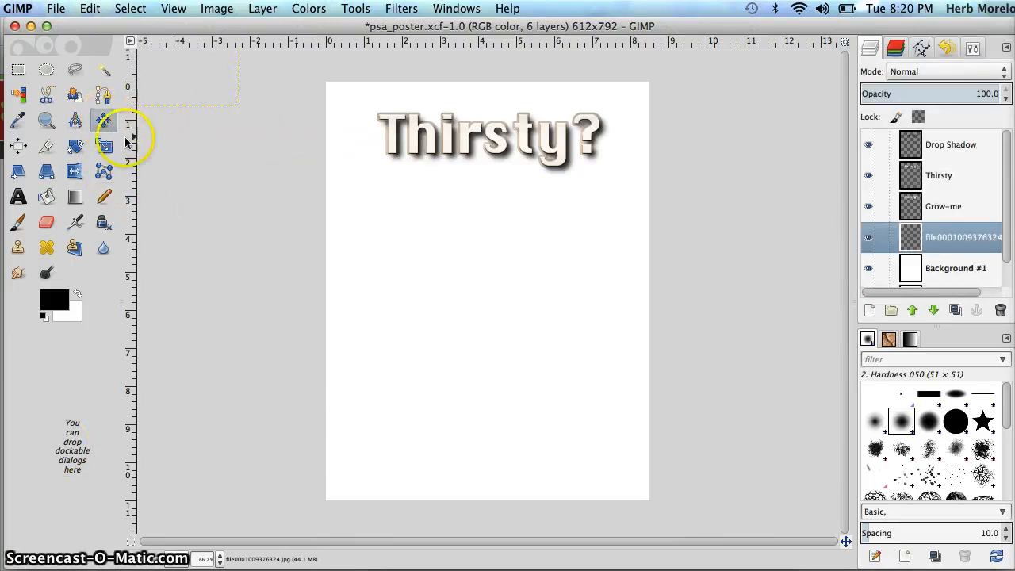
pyautogui.moveTo(172, 82); pyautogui.dragTo(552, 338)
pyautogui.moveTo(489, 262)
pyautogui.mouseDown()
pyautogui.moveTo(474, 261)
pyautogui.moveTo(510, 290)
pyautogui.moveTo(495, 255)
pyautogui.mouseUp()
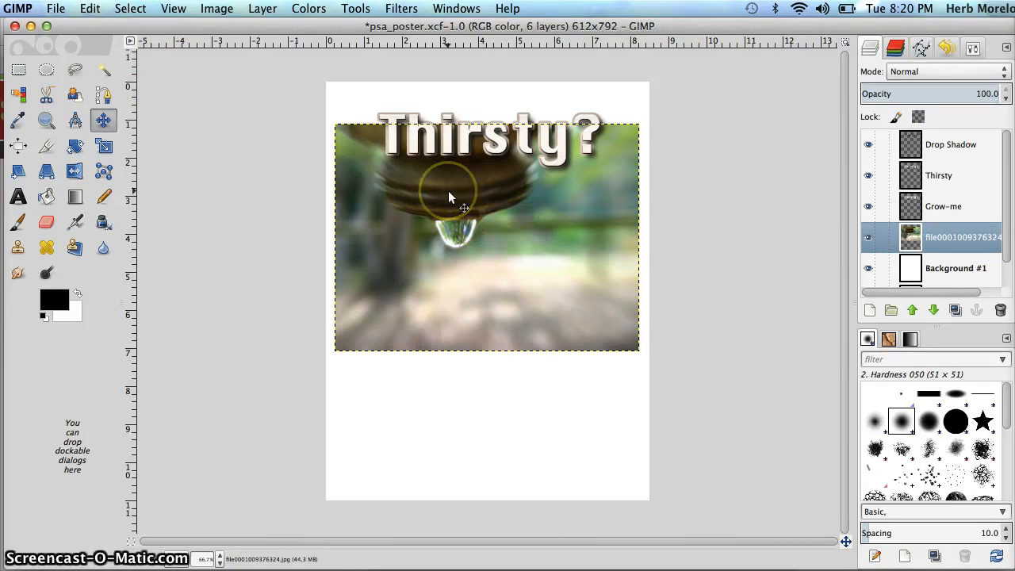
pyautogui.click(264, 9)
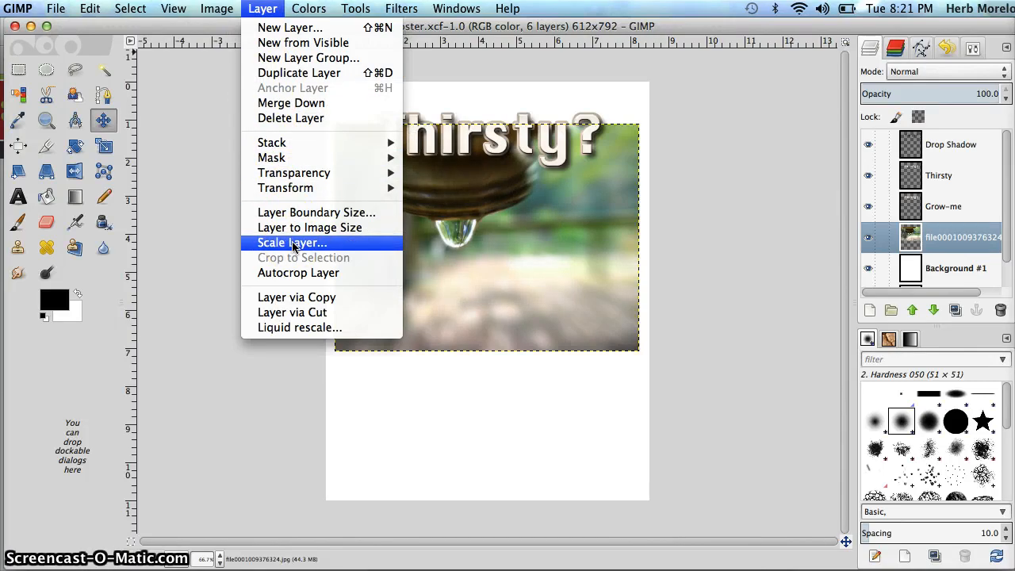
pyautogui.click(228, 226)
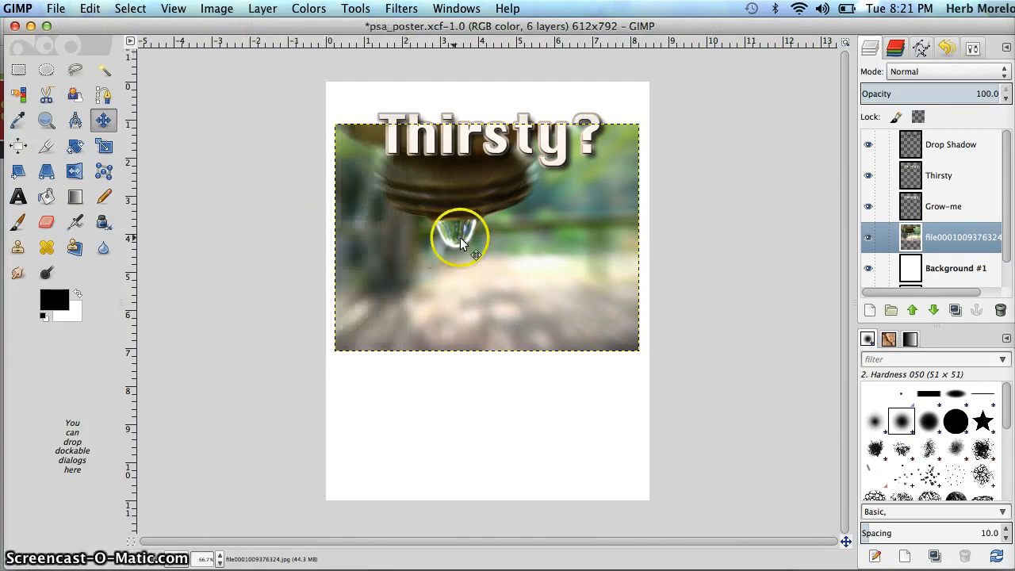
pyautogui.moveTo(460, 237); pyautogui.dragTo(463, 214)
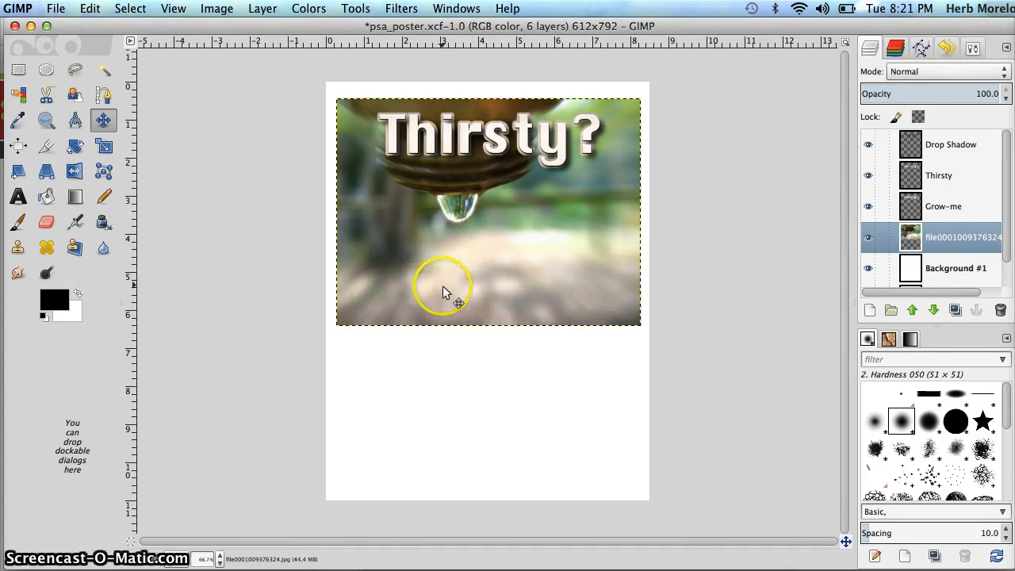
# Crop only the current photo layer to its upper part, about 573 × 244 px, ending just below the droplet
pyautogui.click(47, 146)
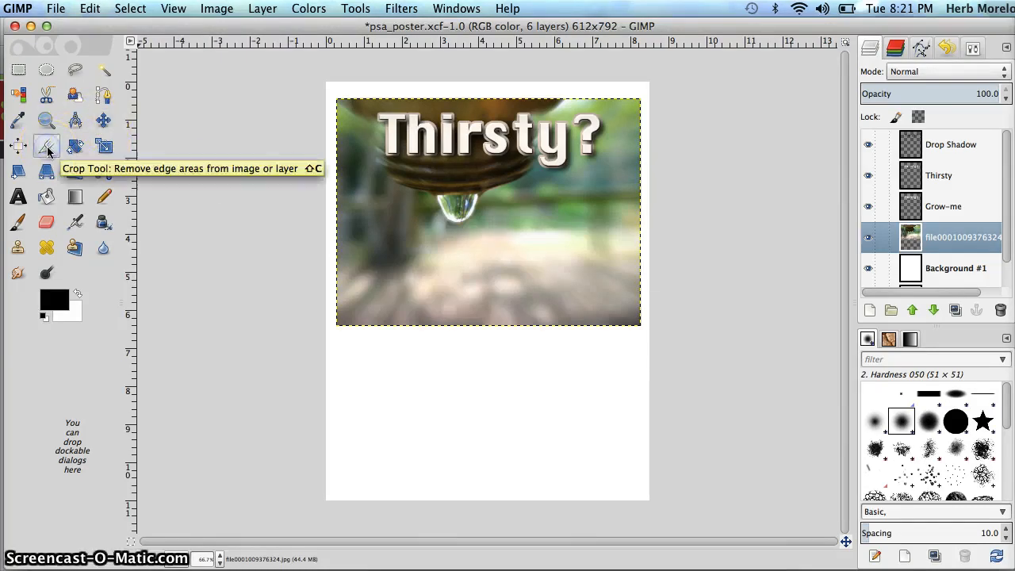
pyautogui.click(971, 49)
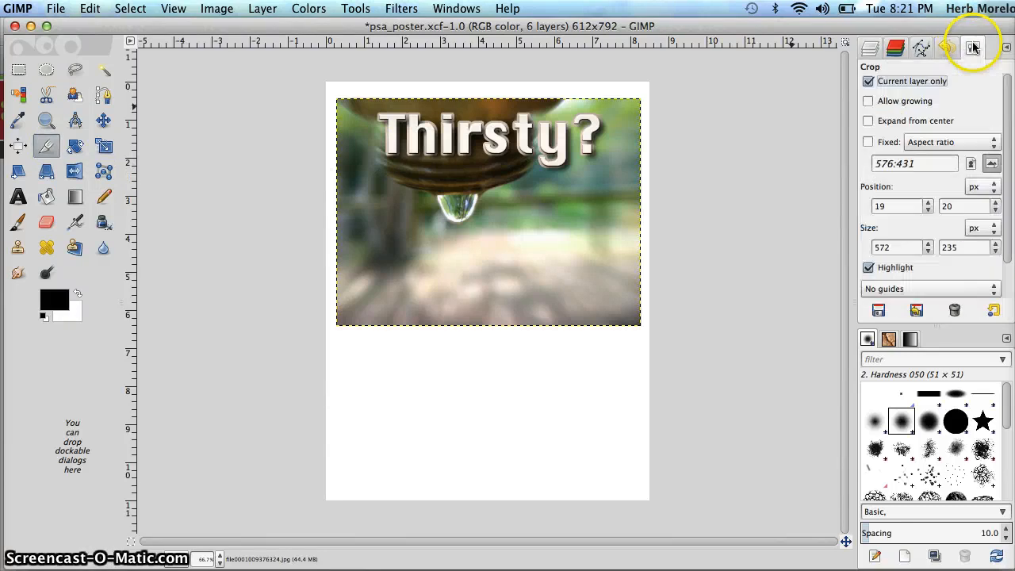
pyautogui.click(869, 83)
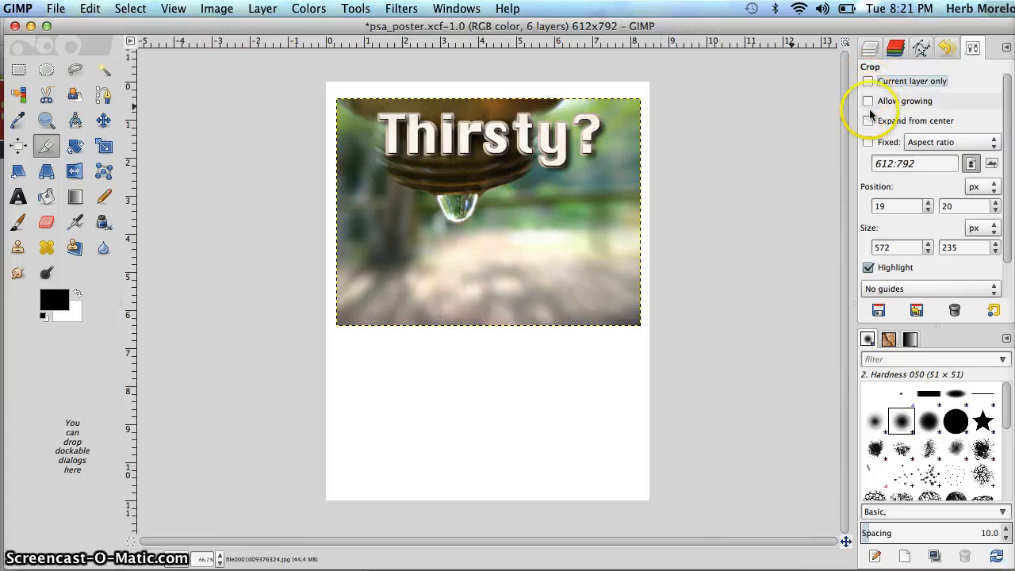
pyautogui.click(869, 85)
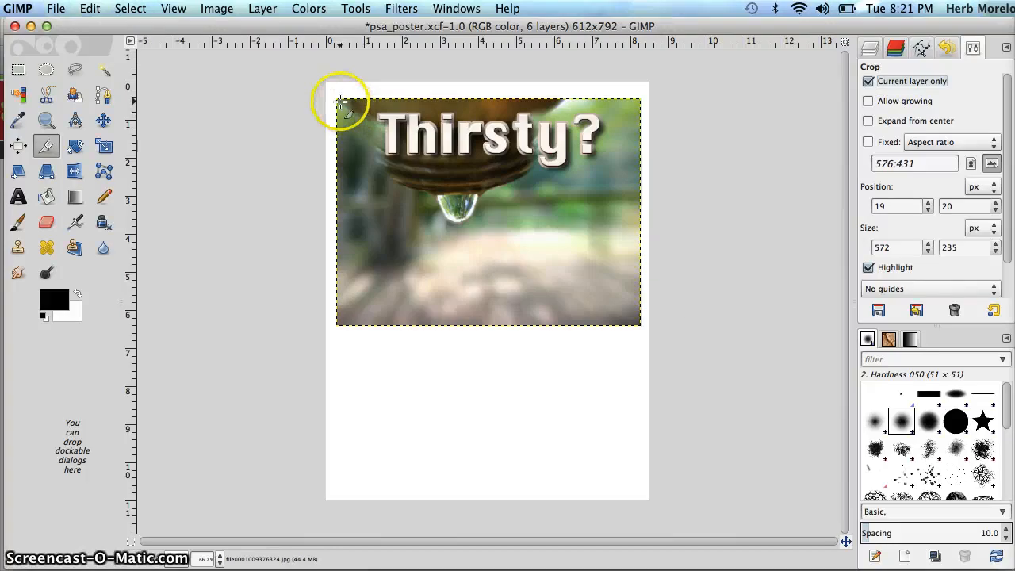
pyautogui.moveTo(337, 96); pyautogui.dragTo(640, 227)
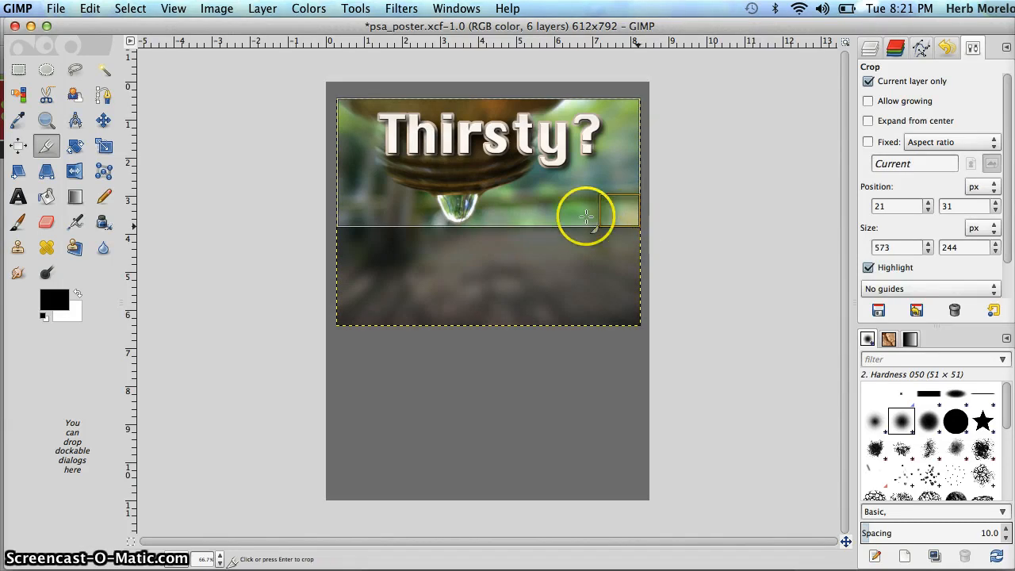
pyautogui.click(501, 172)
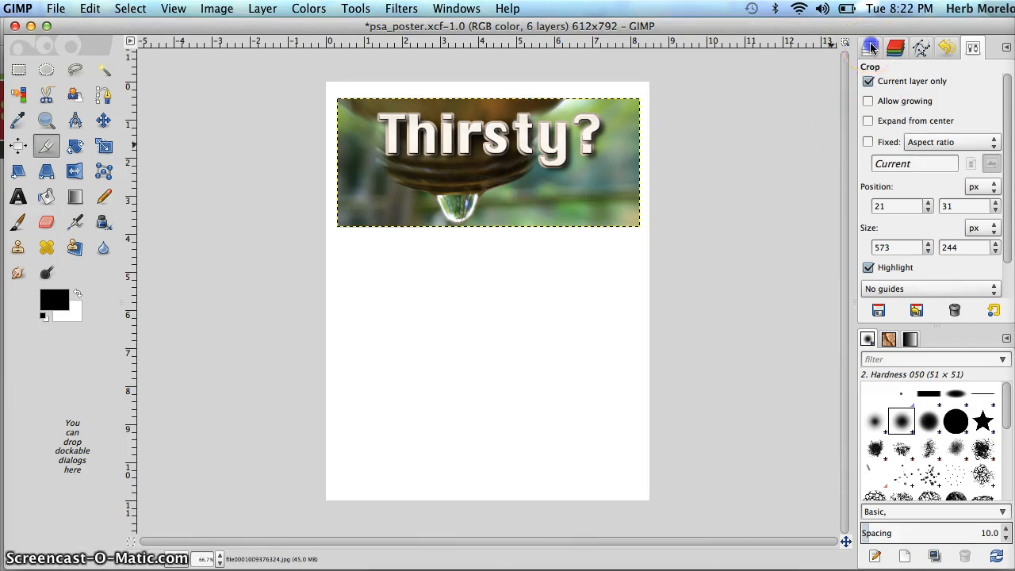
# Check what the Drop Shadow, Thirsty and Grow-me layers contribute to the title by hiding each and showing it again
pyautogui.click(895, 48)
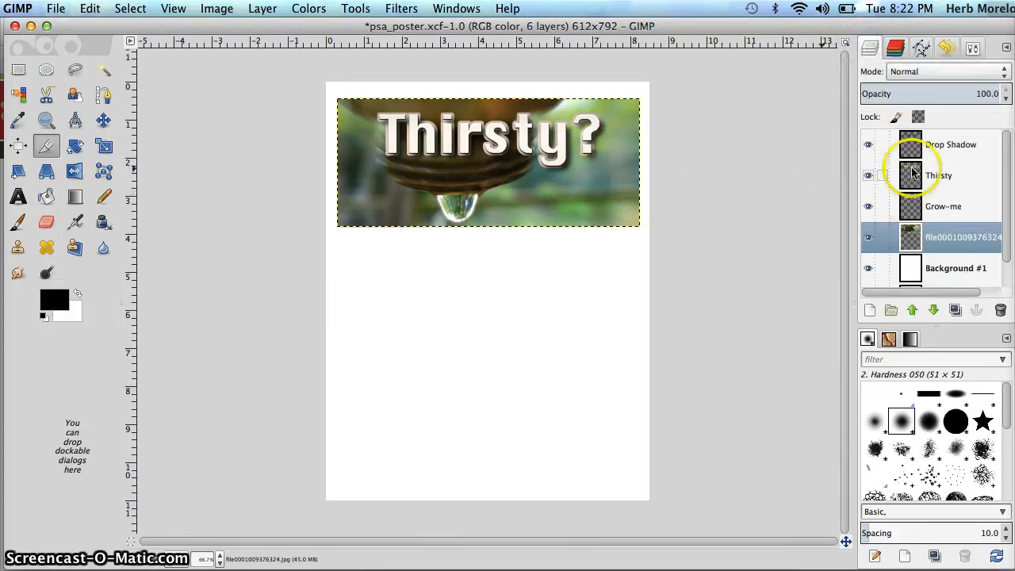
pyautogui.click(867, 147)
pyautogui.click(868, 176)
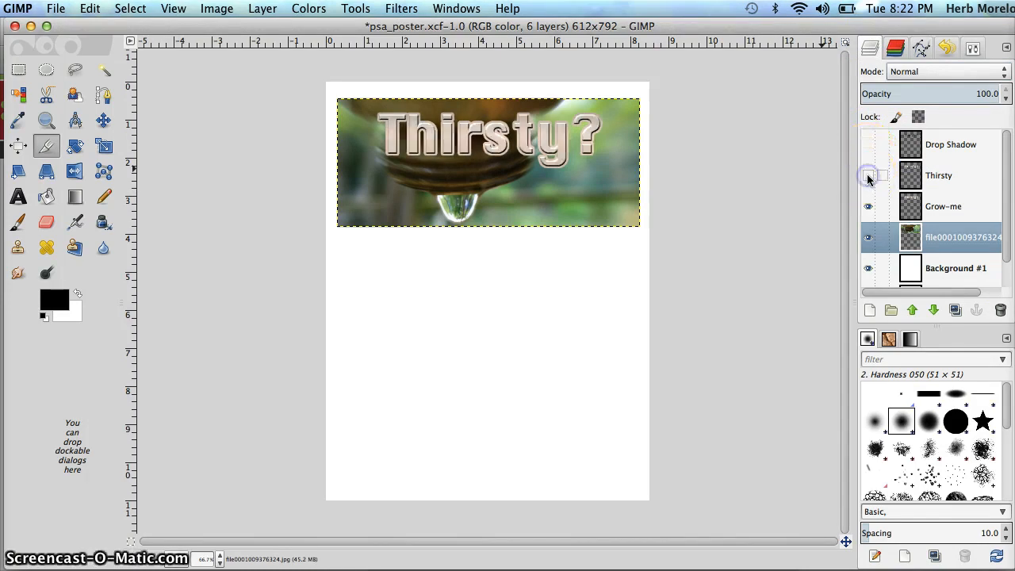
pyautogui.click(868, 205)
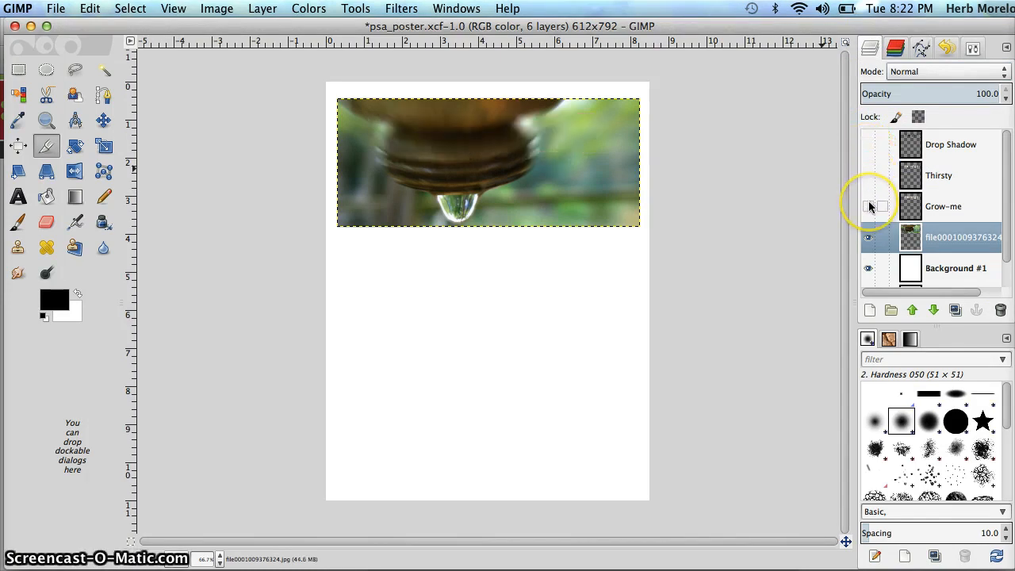
pyautogui.click(869, 206)
pyautogui.click(868, 176)
pyautogui.click(867, 146)
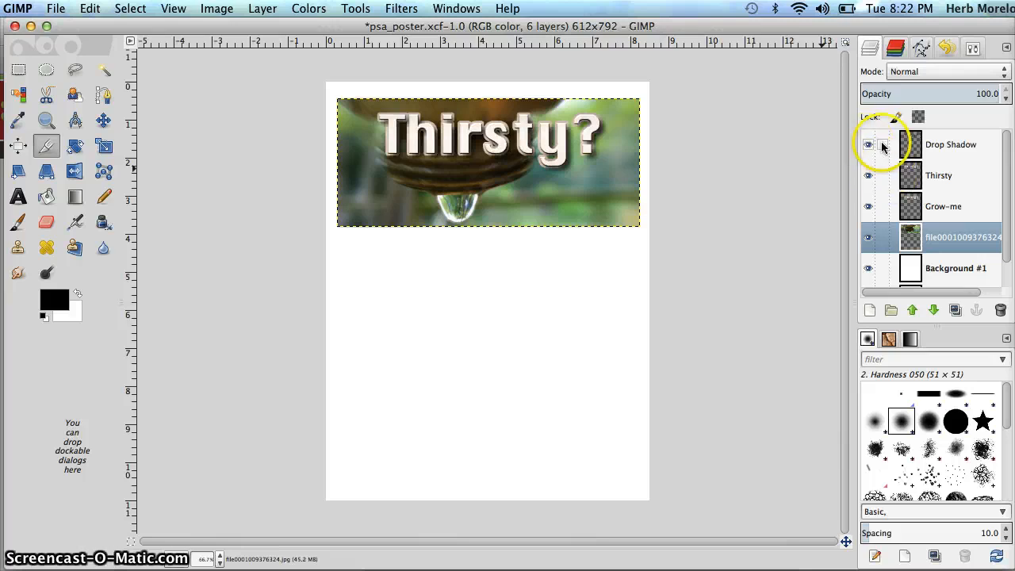
# Link the Drop Shadow, Thirsty and Grow-me layers together and activate the Move tool
pyautogui.click(882, 146)
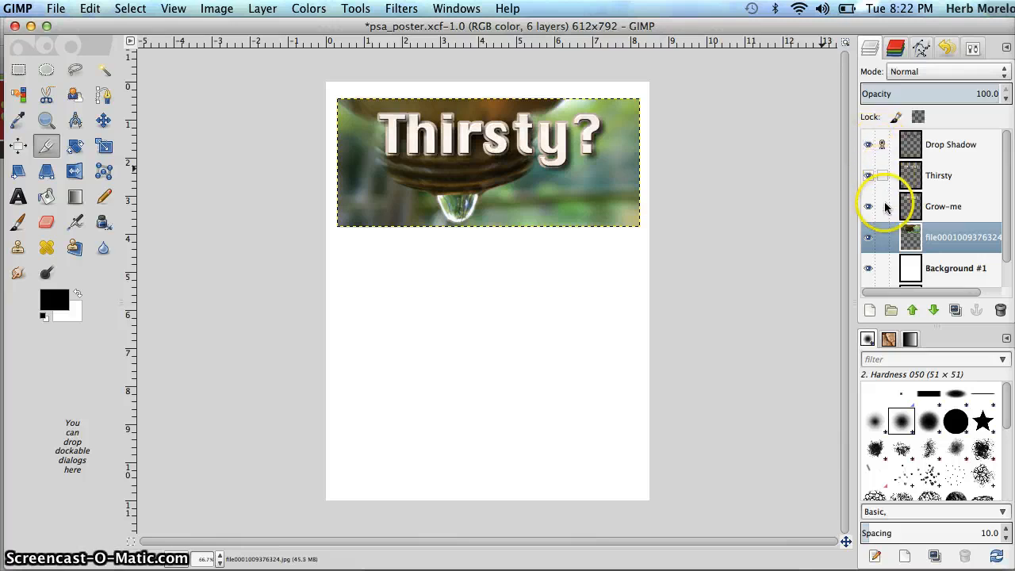
pyautogui.click(882, 178)
pyautogui.click(882, 206)
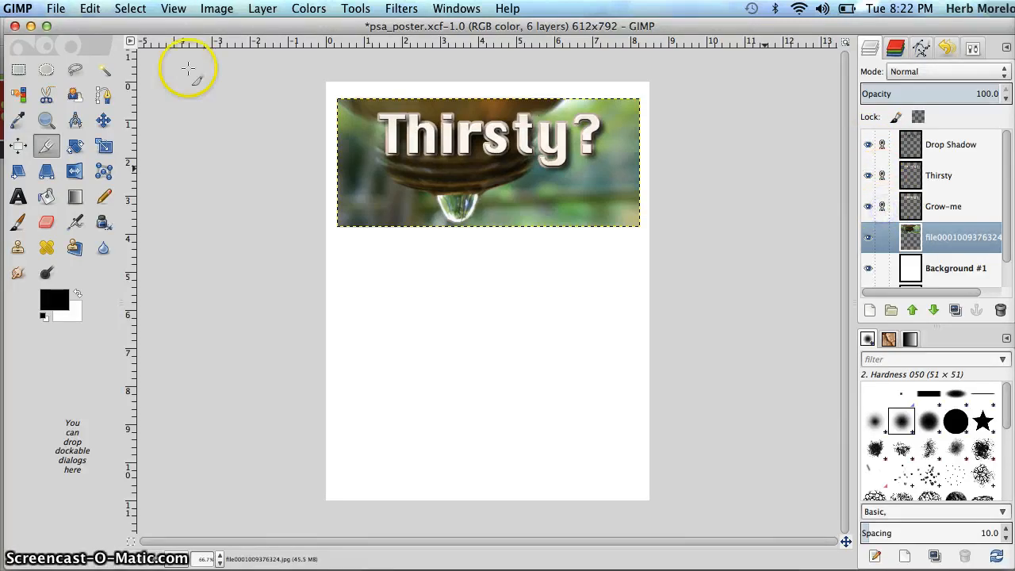
pyautogui.click(103, 120)
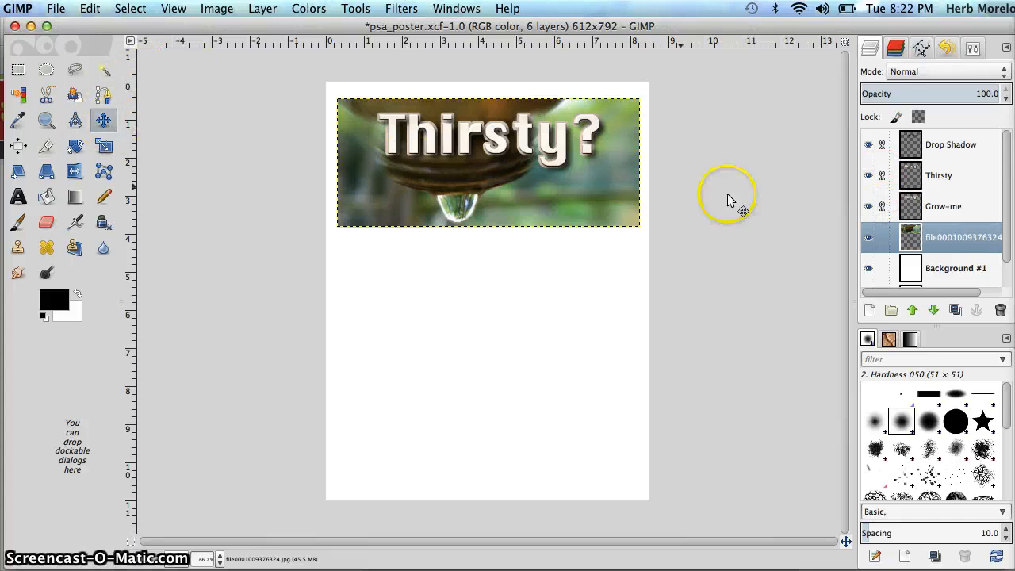
# Move the linked title layers together to the photo's upper-left corner, then try them lower on the page and undo that last move
pyautogui.click(944, 206)
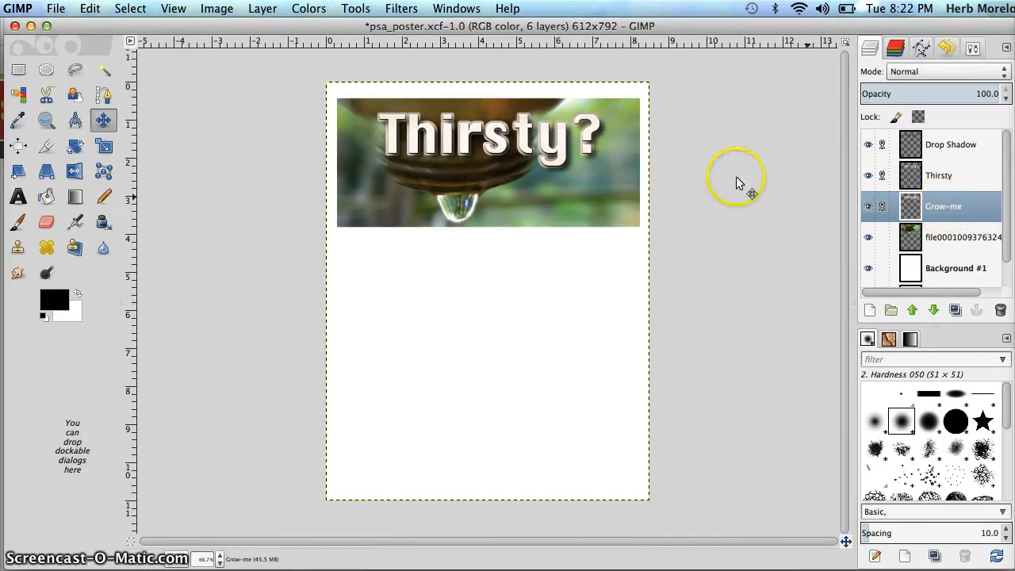
pyautogui.moveTo(530, 149); pyautogui.dragTo(495, 140)
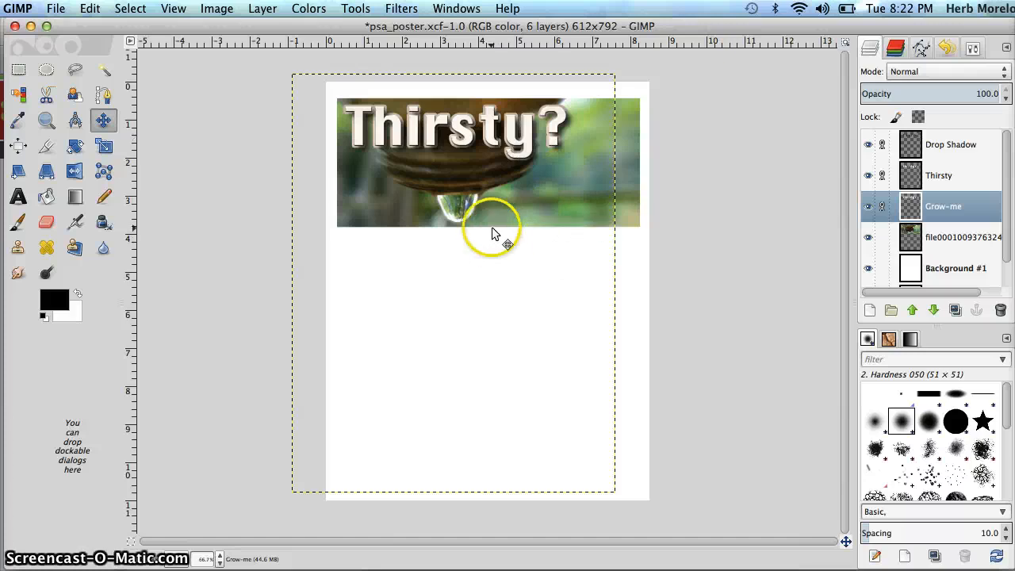
pyautogui.moveTo(460, 169); pyautogui.dragTo(489, 262)
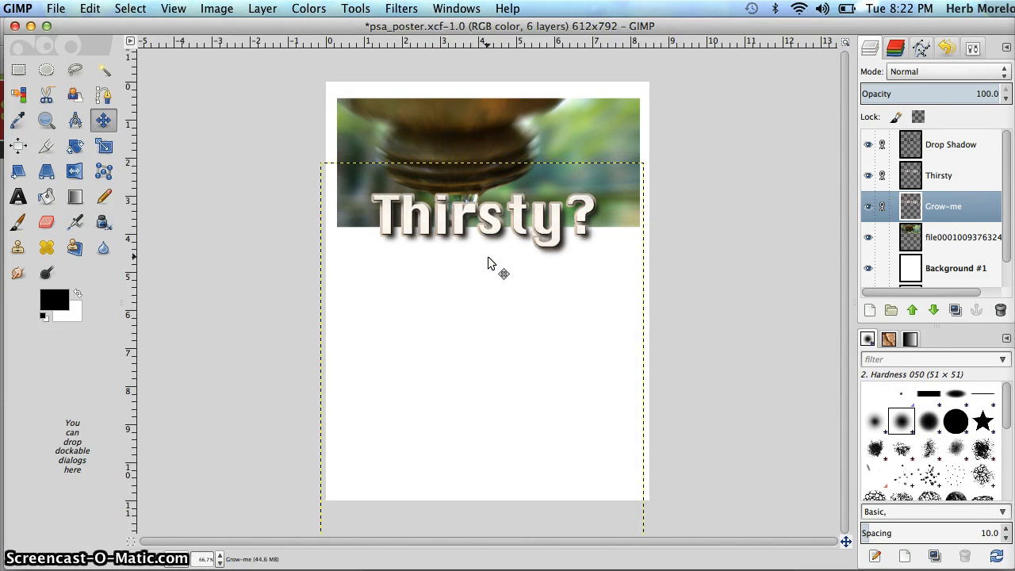
pyautogui.press('super+z')
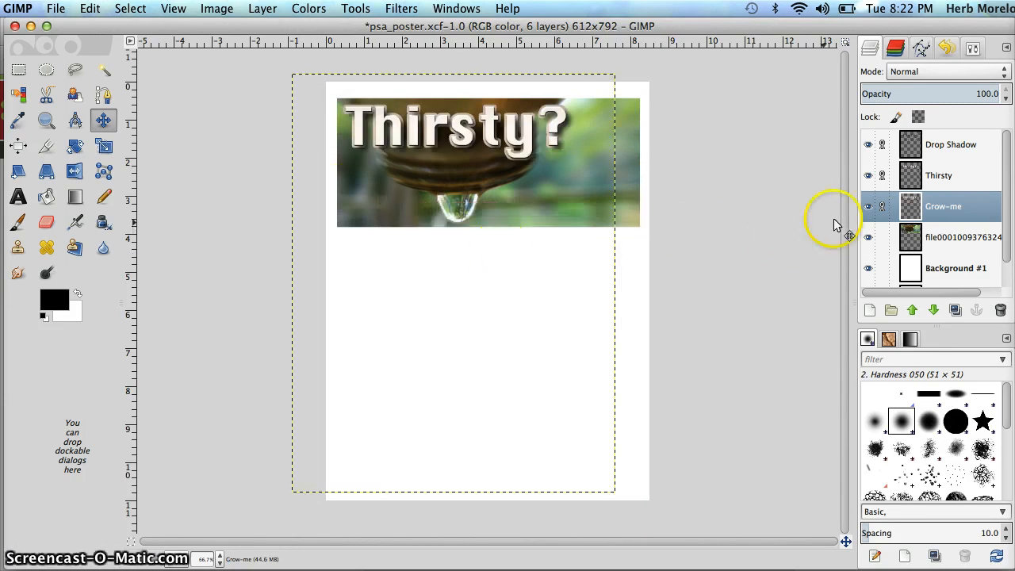
# Move the photo layer below the title and crop off its right side so it ends inside the page edge
pyautogui.click(957, 237)
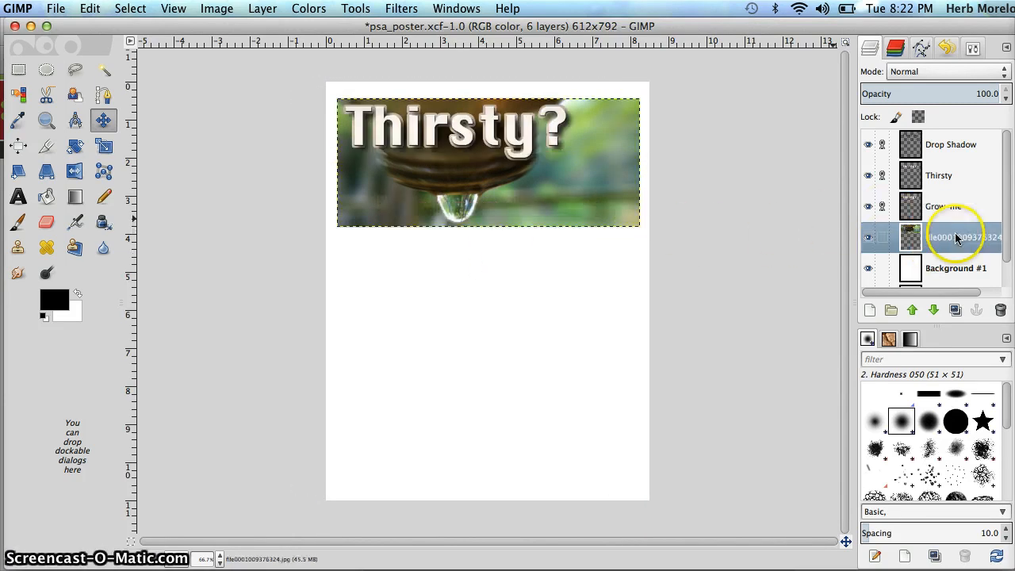
pyautogui.moveTo(476, 209); pyautogui.dragTo(497, 287)
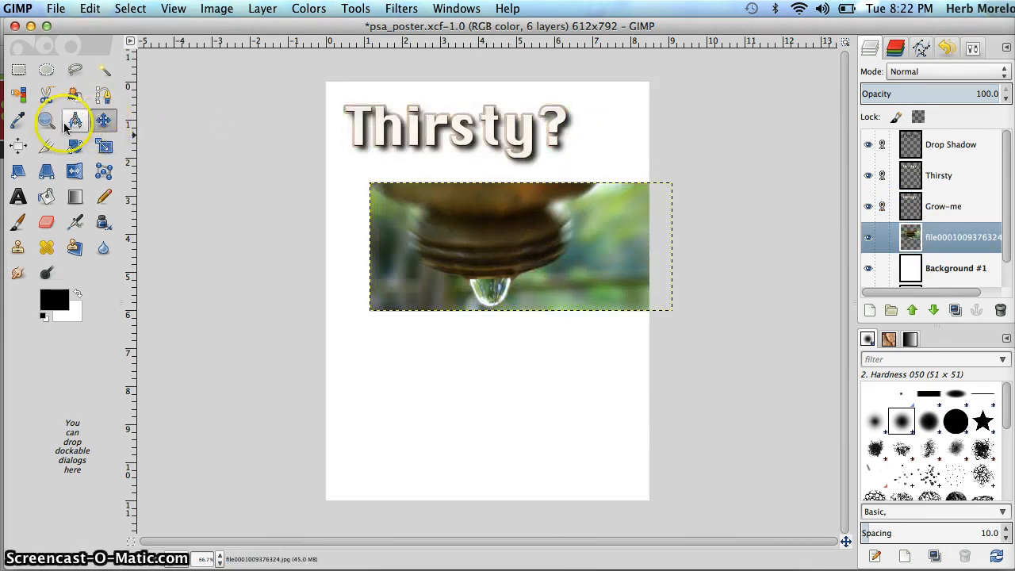
pyautogui.click(46, 146)
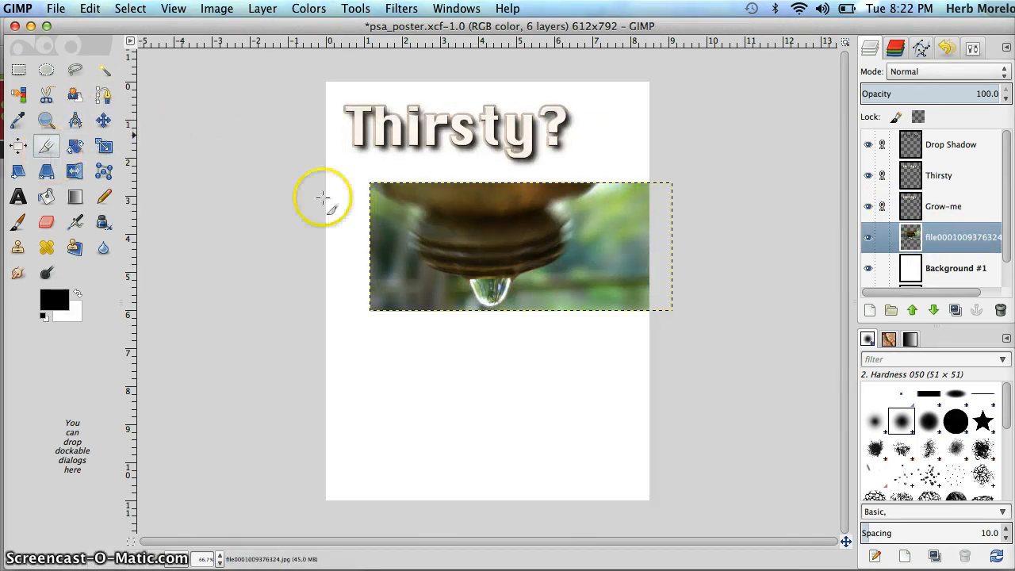
pyautogui.click(369, 182)
pyautogui.moveTo(369, 182); pyautogui.dragTo(614, 315)
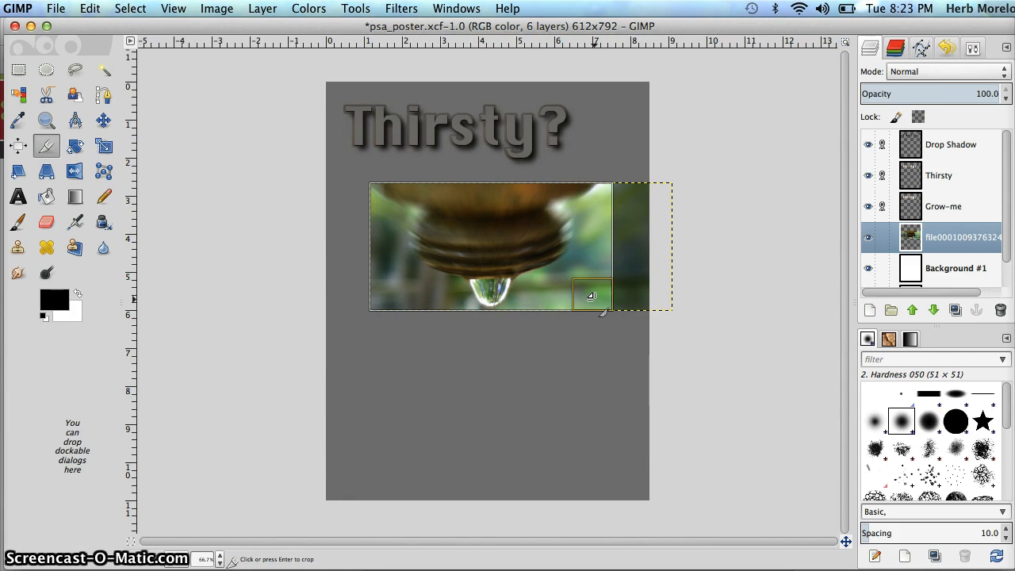
pyautogui.click(590, 296)
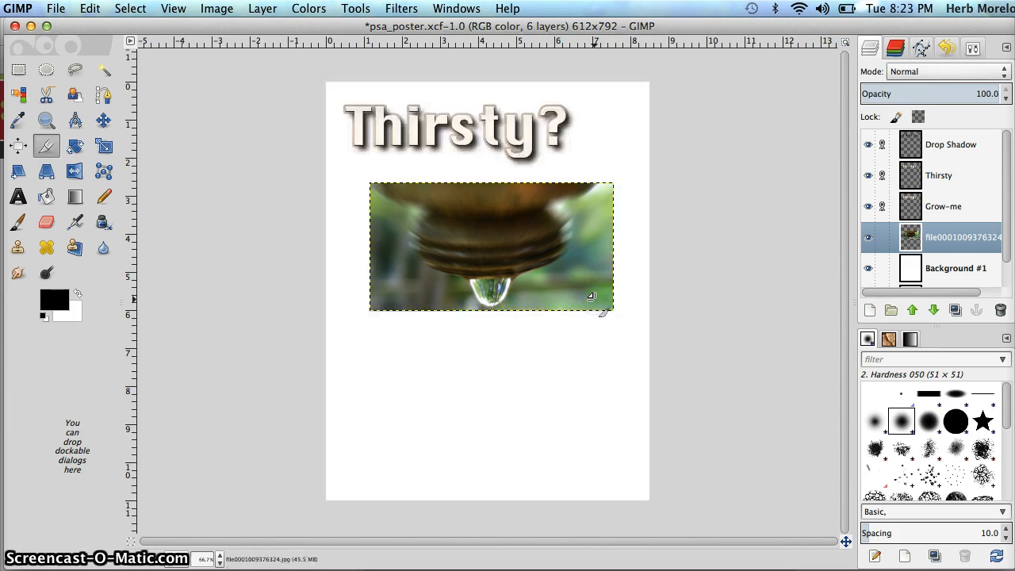
# Check that the Move tool is set to move the active layer and shift the cropped photo slightly up beneath the title
pyautogui.moveTo(516, 238); pyautogui.dragTo(489, 211)
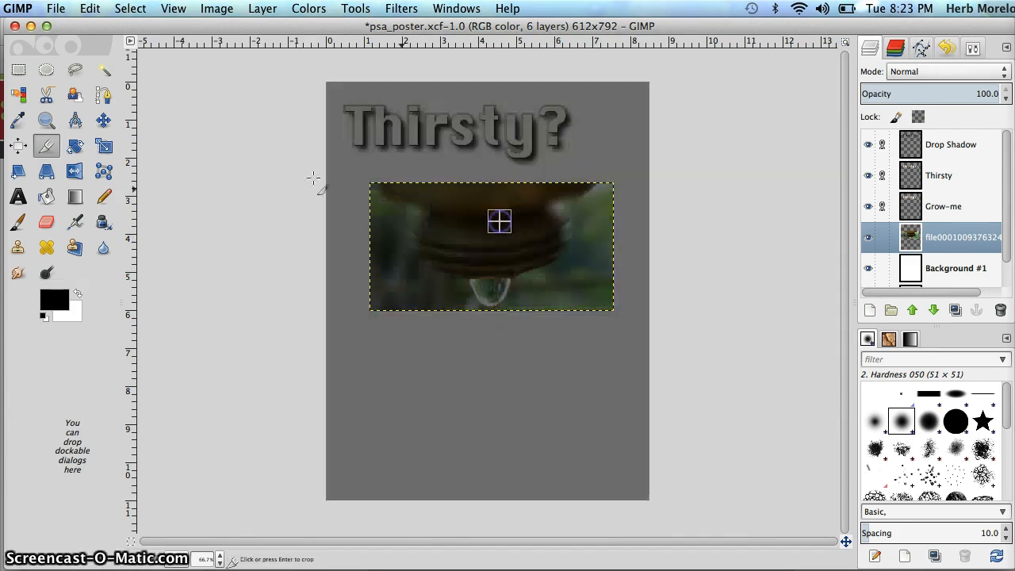
pyautogui.click(104, 120)
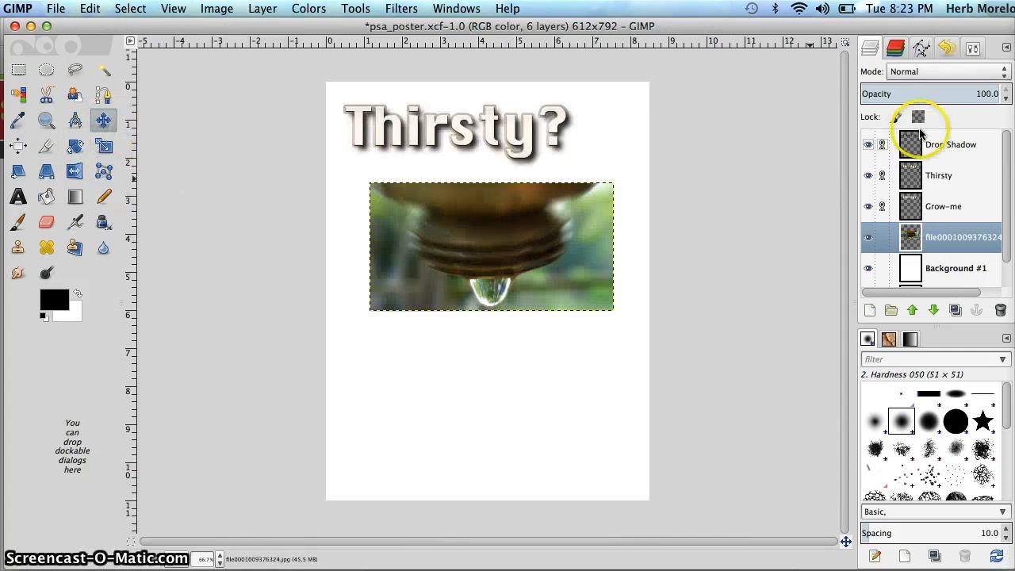
pyautogui.click(974, 47)
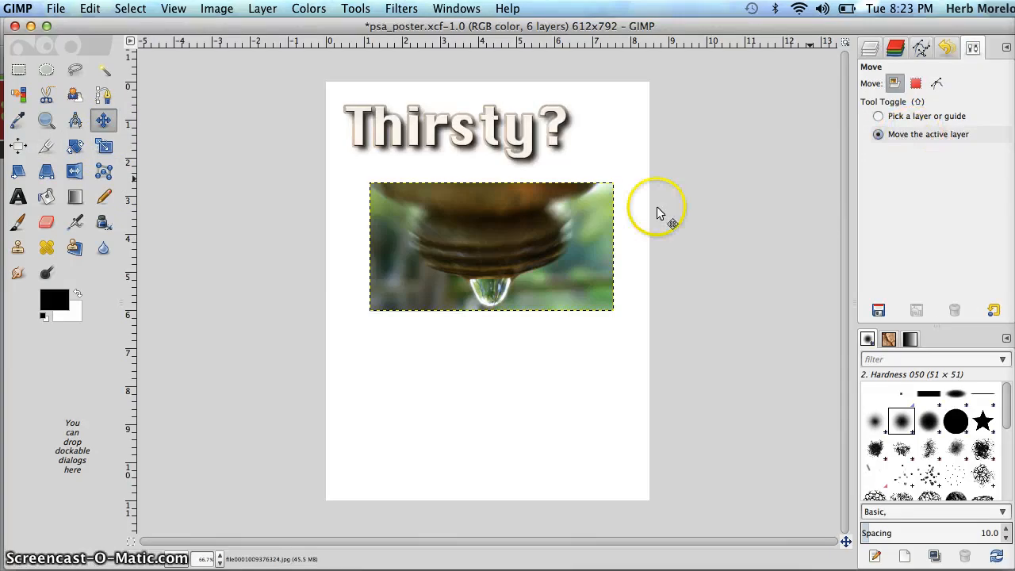
pyautogui.moveTo(528, 245); pyautogui.dragTo(526, 233)
pyautogui.click(870, 49)
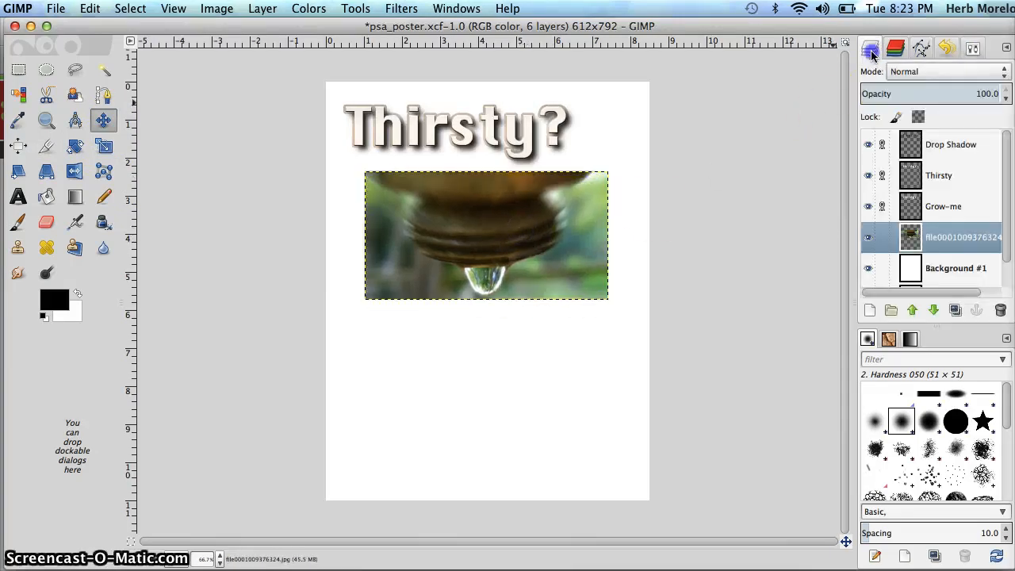
# Move the linked title layers right so the title sits roughly centred above the photo
pyautogui.click(926, 147)
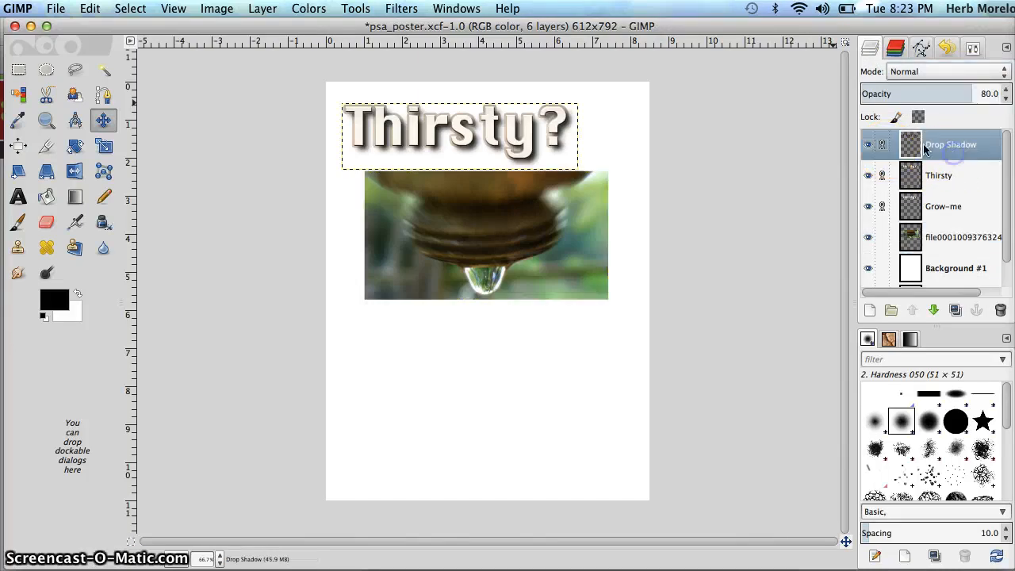
pyautogui.moveTo(470, 136); pyautogui.dragTo(469, 136)
pyautogui.moveTo(494, 131); pyautogui.dragTo(505, 129)
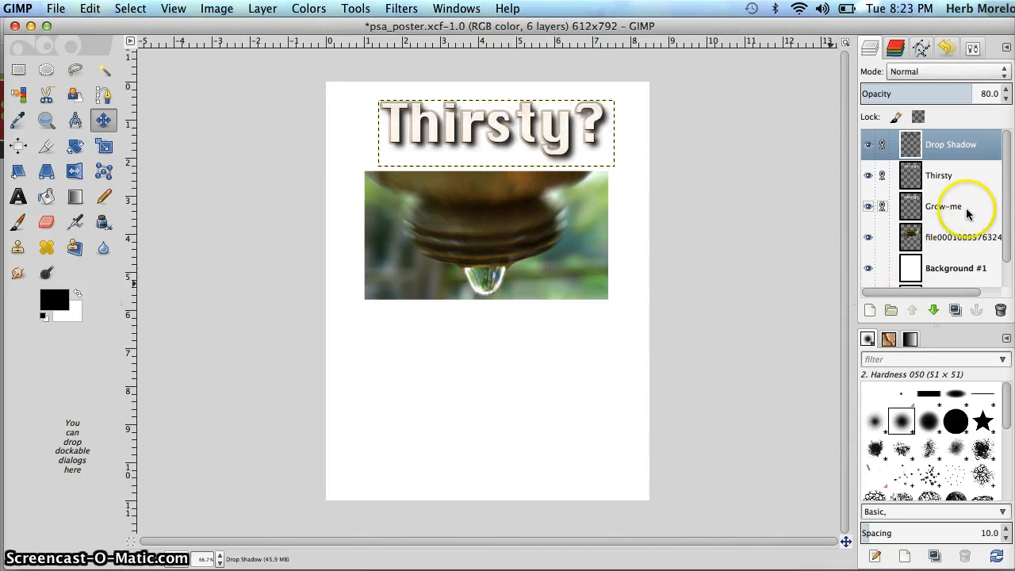
# Delete the cropped photo layer and add file0001009376324.jpg from the Downloads folder to the poster as a new layer
pyautogui.click(960, 236)
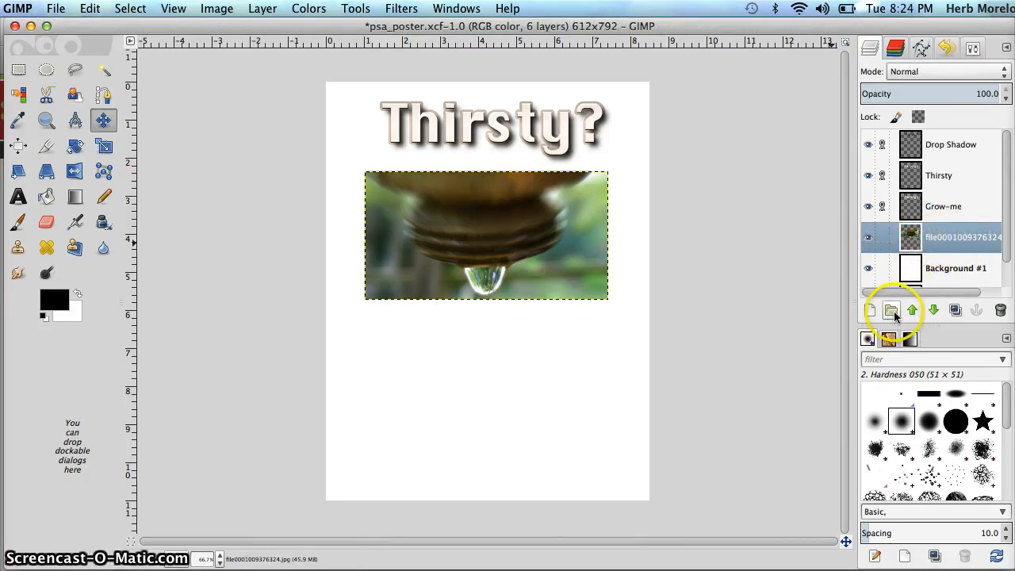
pyautogui.click(1000, 313)
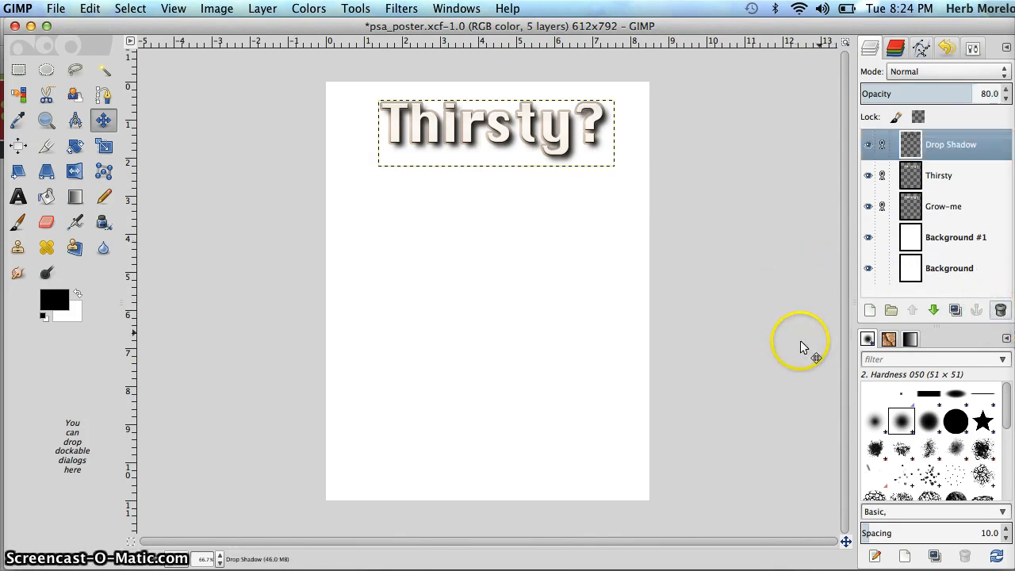
pyautogui.click(163, 569)
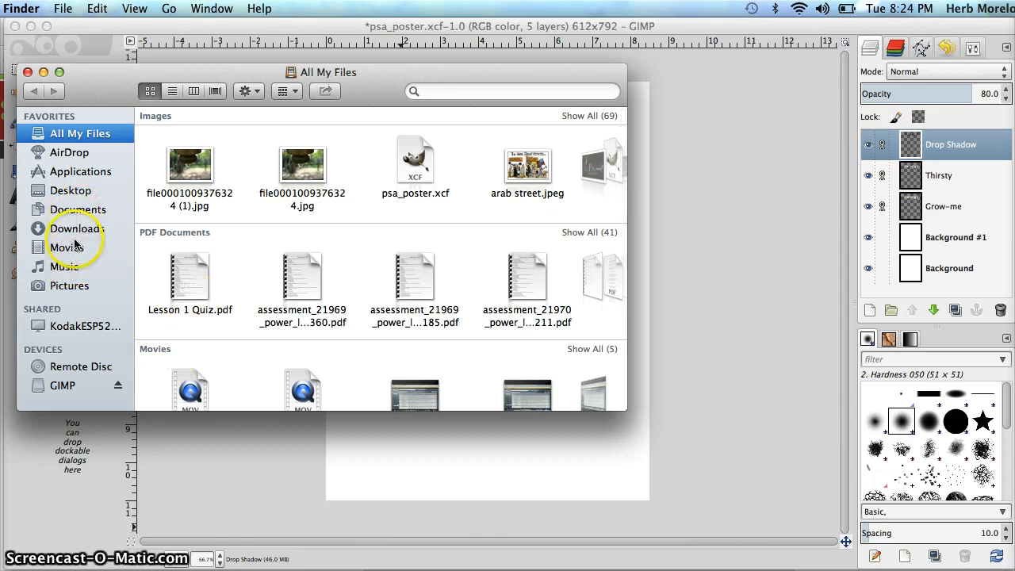
pyautogui.click(76, 229)
pyautogui.hscroll(15, 544, 215)
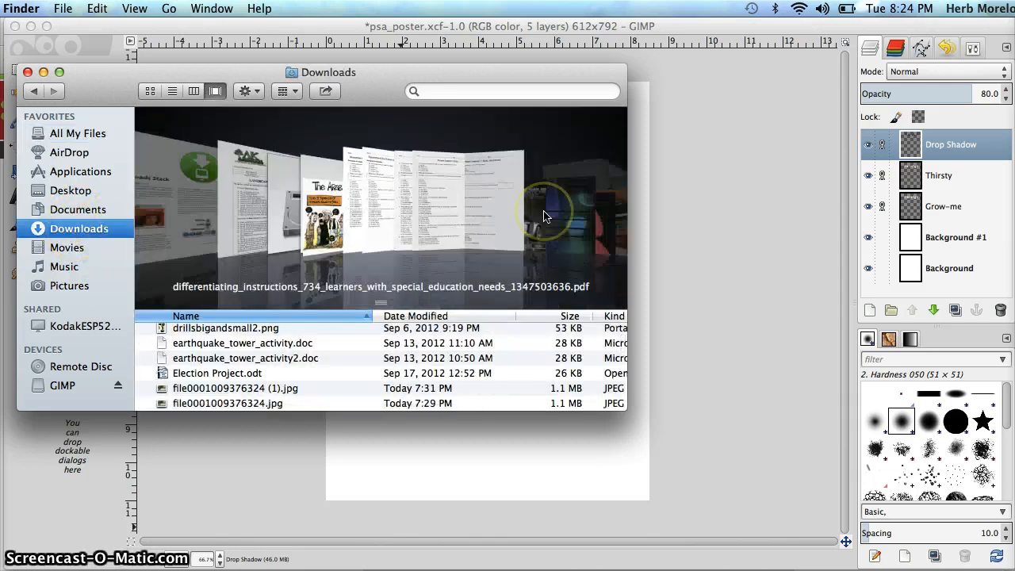
pyautogui.hscroll(-5, 543, 216)
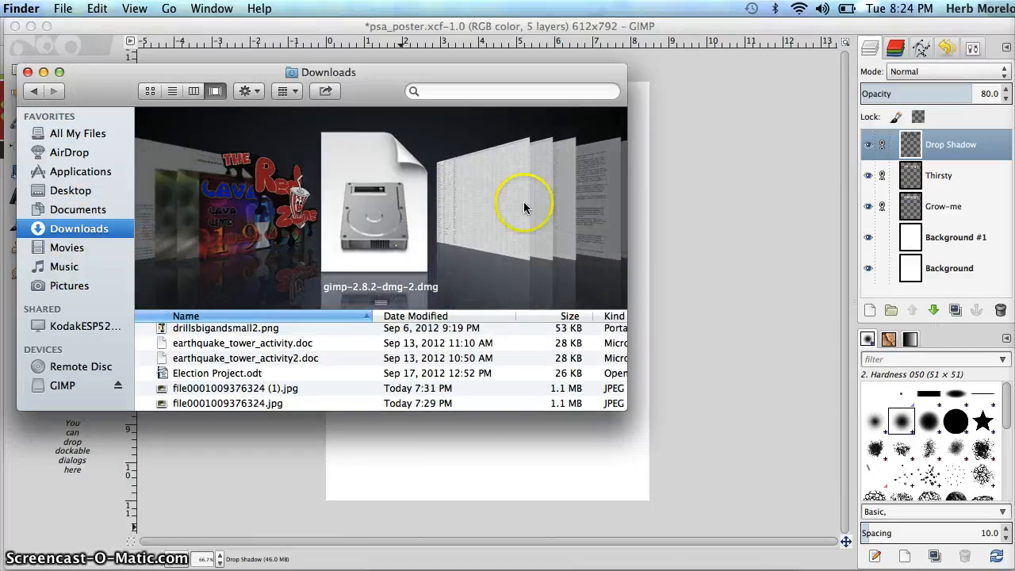
pyautogui.hscroll(-10, 404, 191)
pyautogui.hscroll(5, 405, 190)
pyautogui.hscroll(3, 403, 190)
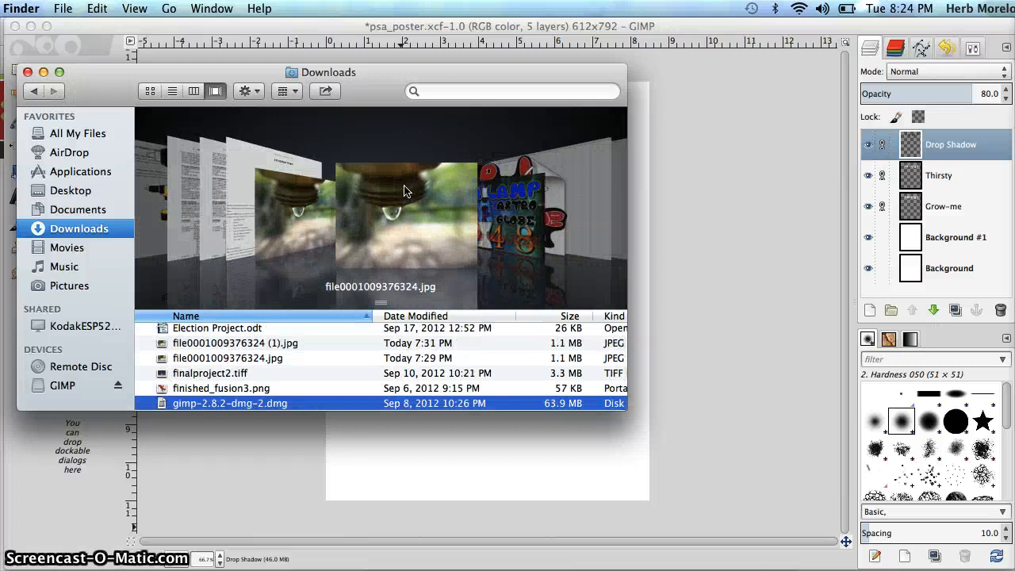
pyautogui.click(368, 208)
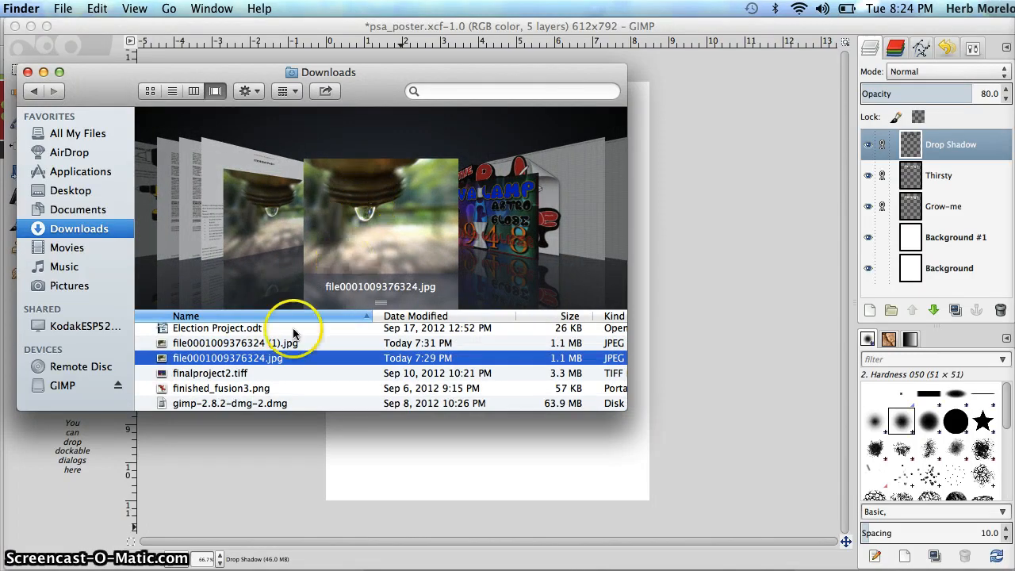
pyautogui.moveTo(261, 357); pyautogui.dragTo(492, 453)
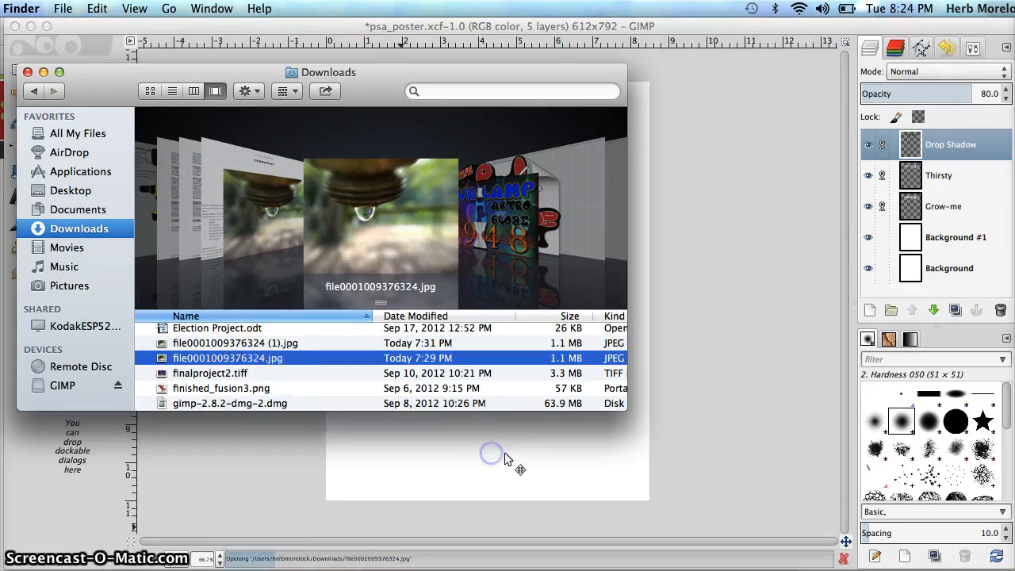
pyautogui.click(328, 271)
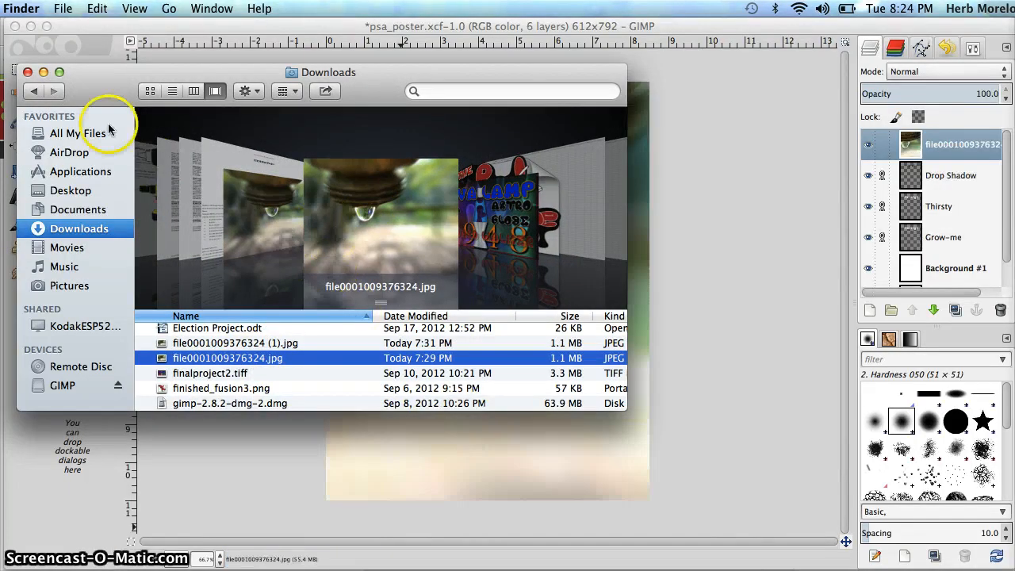
pyautogui.click(28, 72)
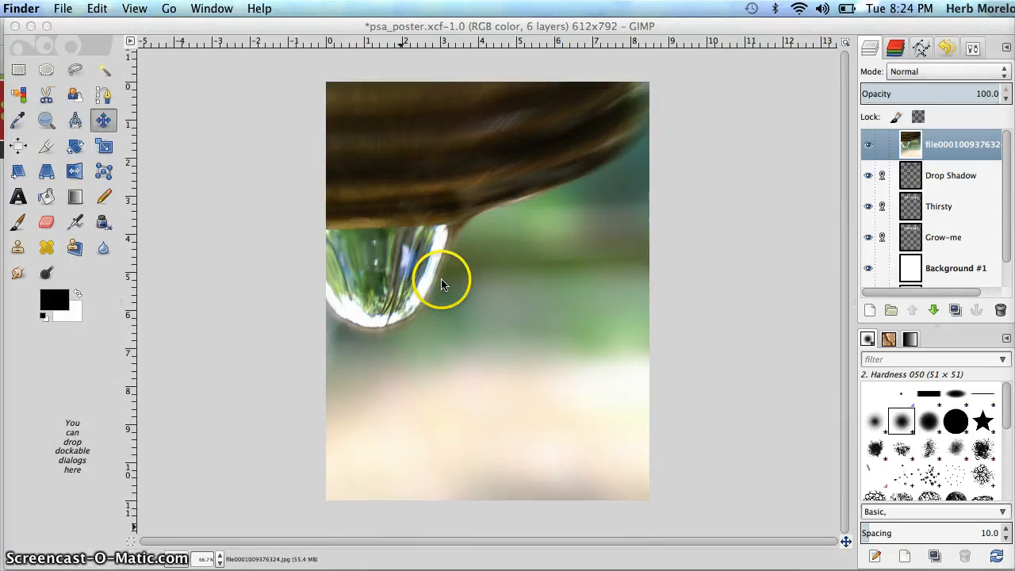
# Lower the new photo layer three places in the stack so it lies directly beneath the Grow-me layer
pyautogui.click(954, 148)
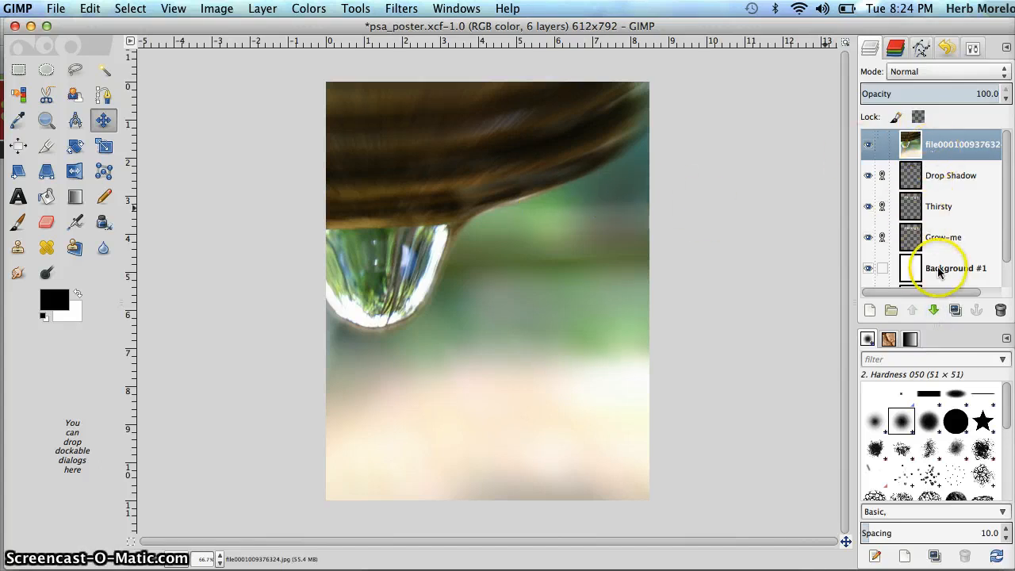
pyautogui.click(936, 310)
pyautogui.click(936, 310)
pyautogui.click(936, 310)
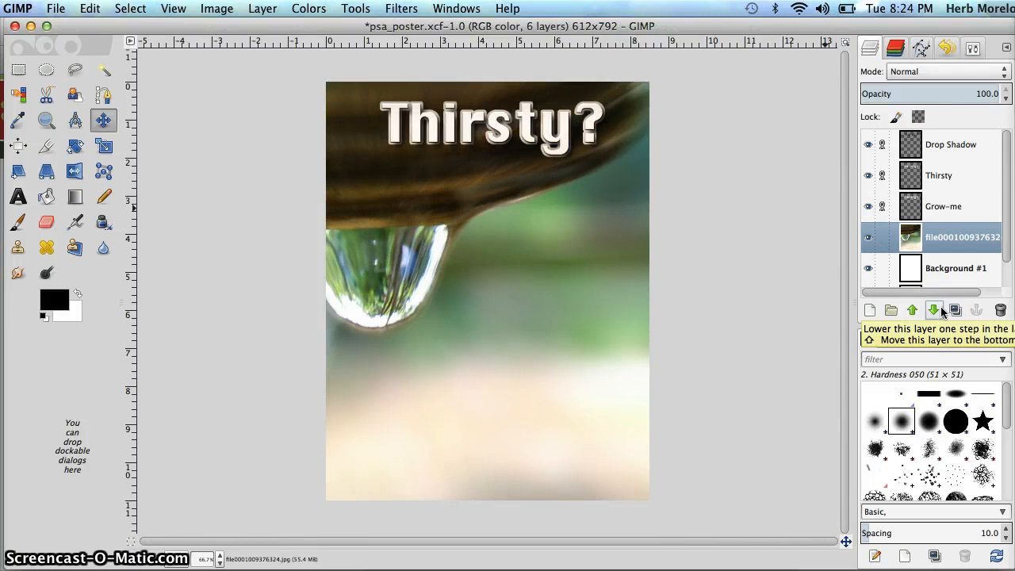
# Move the photo up and right so the whole droplet shows, and place the linked title layers at the page's upper left above it
pyautogui.click(931, 233)
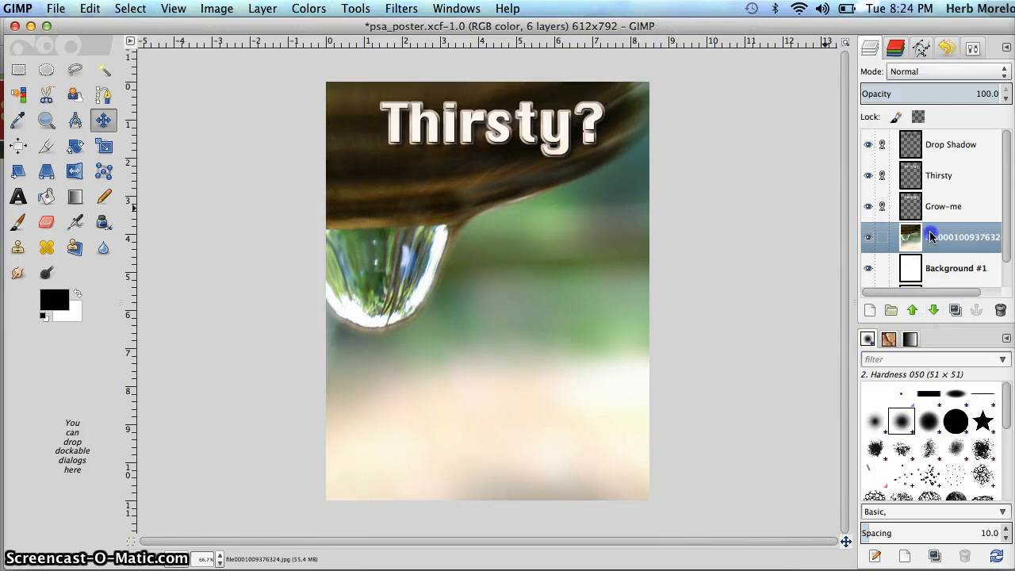
pyautogui.click(103, 121)
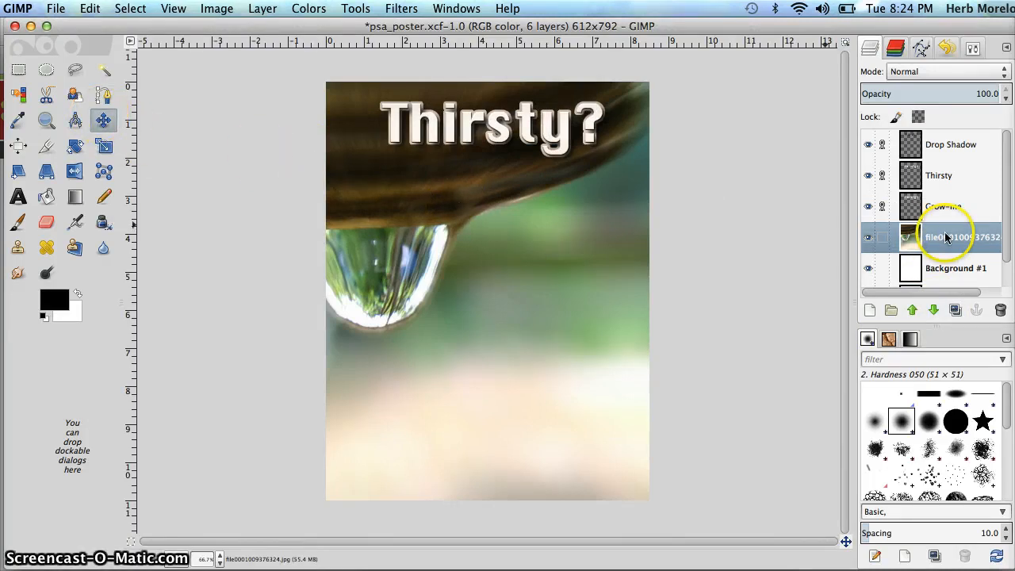
pyautogui.moveTo(518, 186); pyautogui.dragTo(465, 119)
pyautogui.click(939, 179)
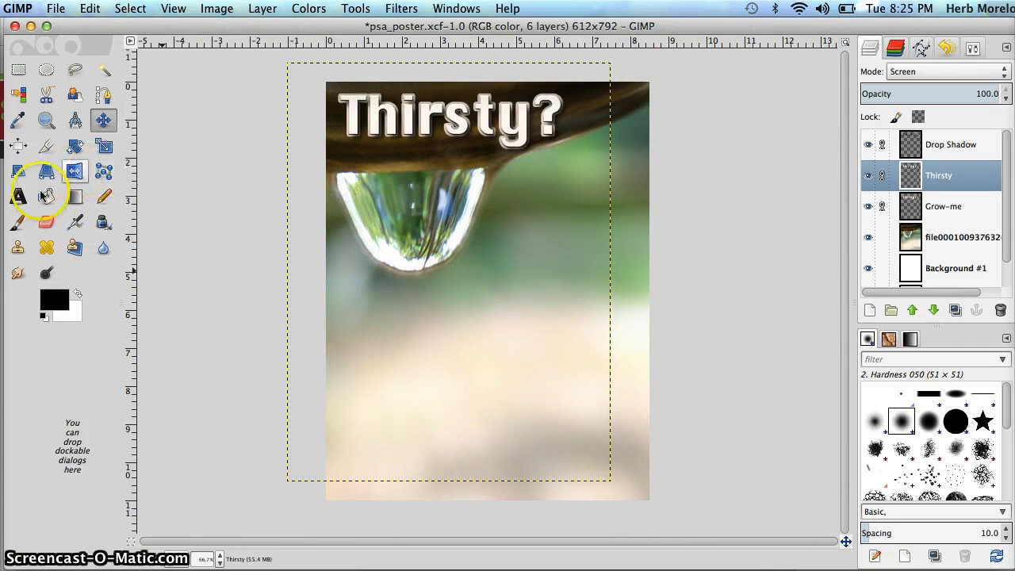
# Add the text "You're not alone." in black Noteworthy Bold, 36 px, at the page's lower right and shift it left to fit inside the page
pyautogui.click(18, 196)
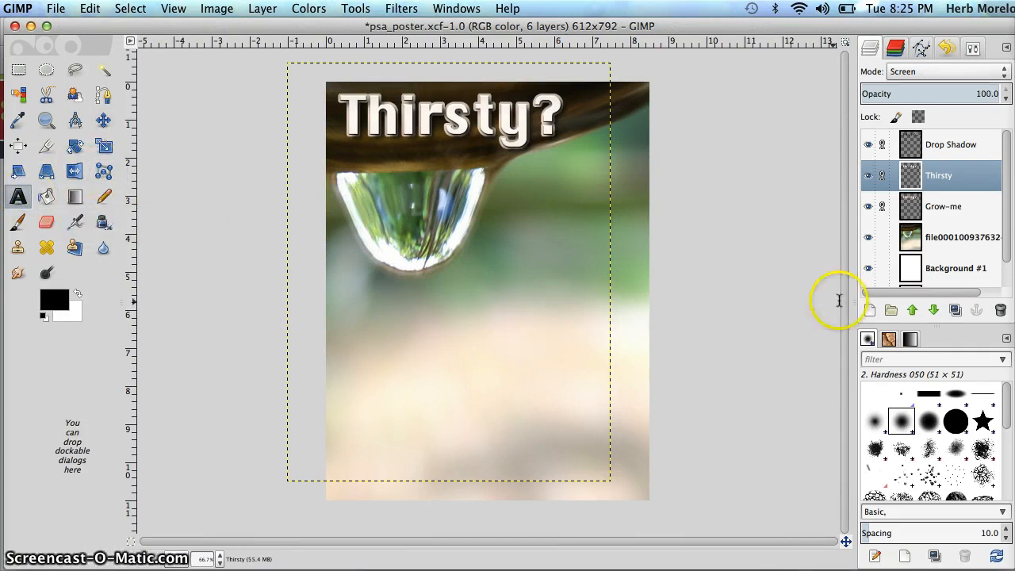
pyautogui.click(975, 50)
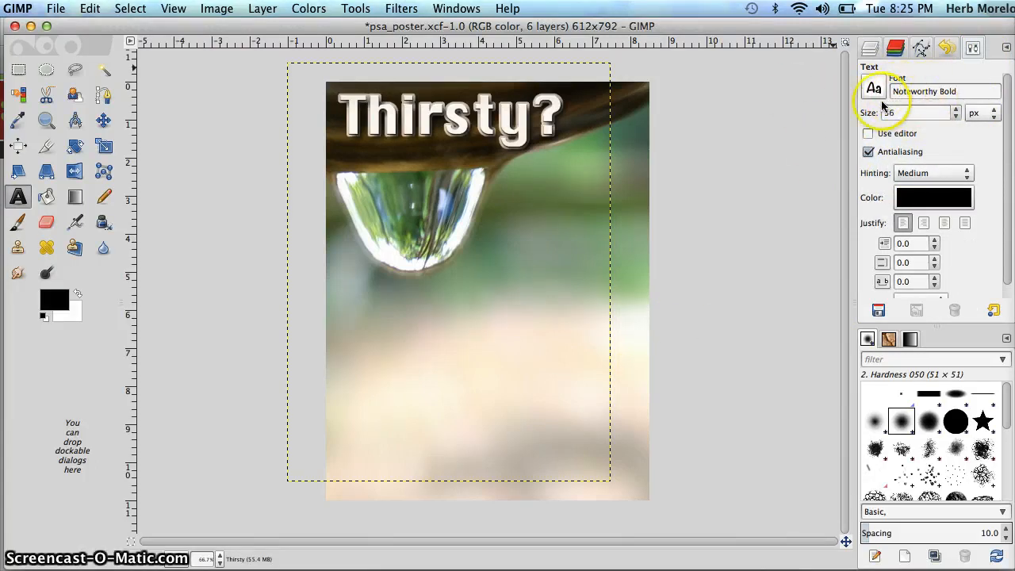
pyautogui.click(532, 458)
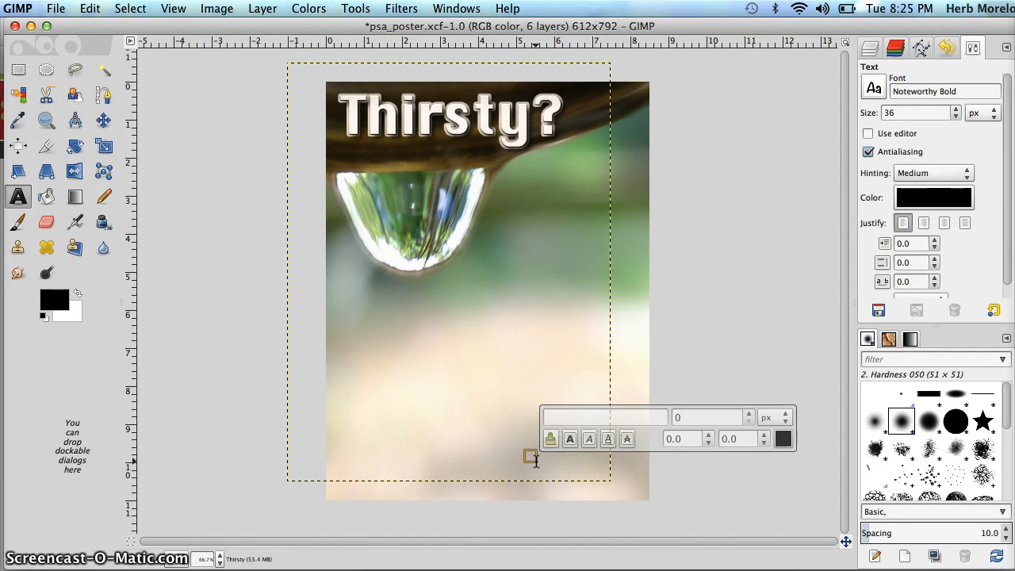
pyautogui.write('You')
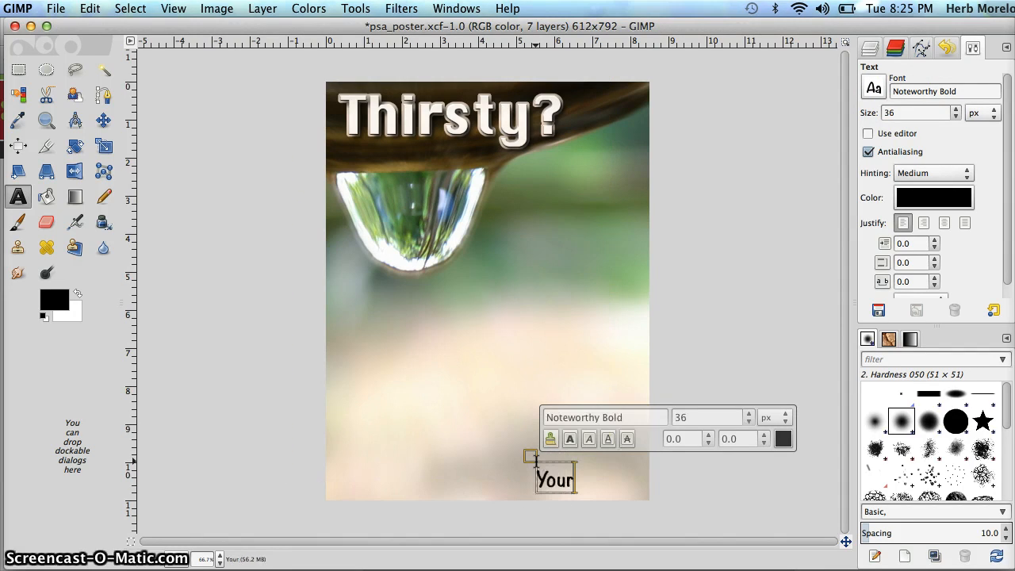
pyautogui.write("'r")
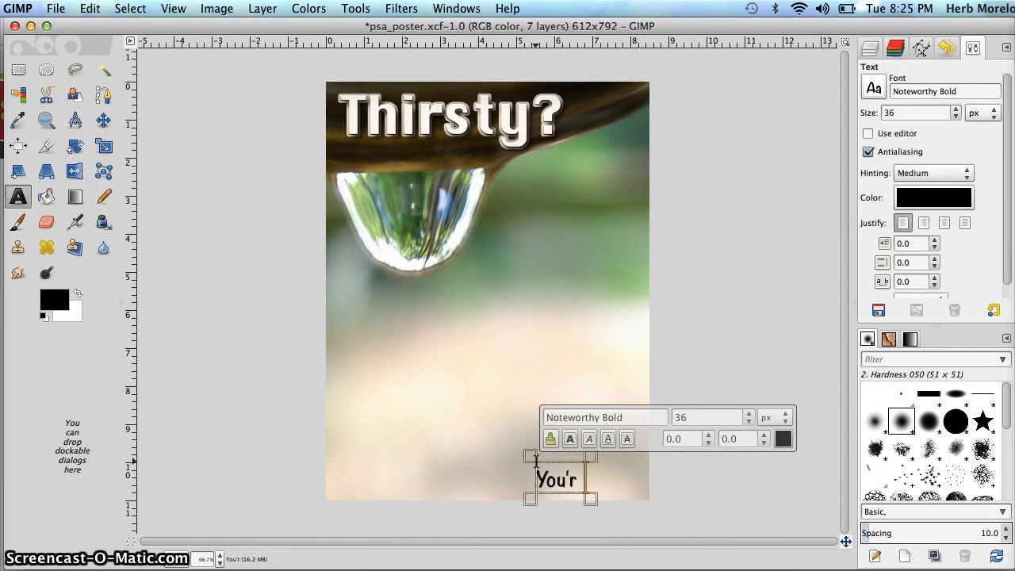
pyautogui.write('e not alone.')
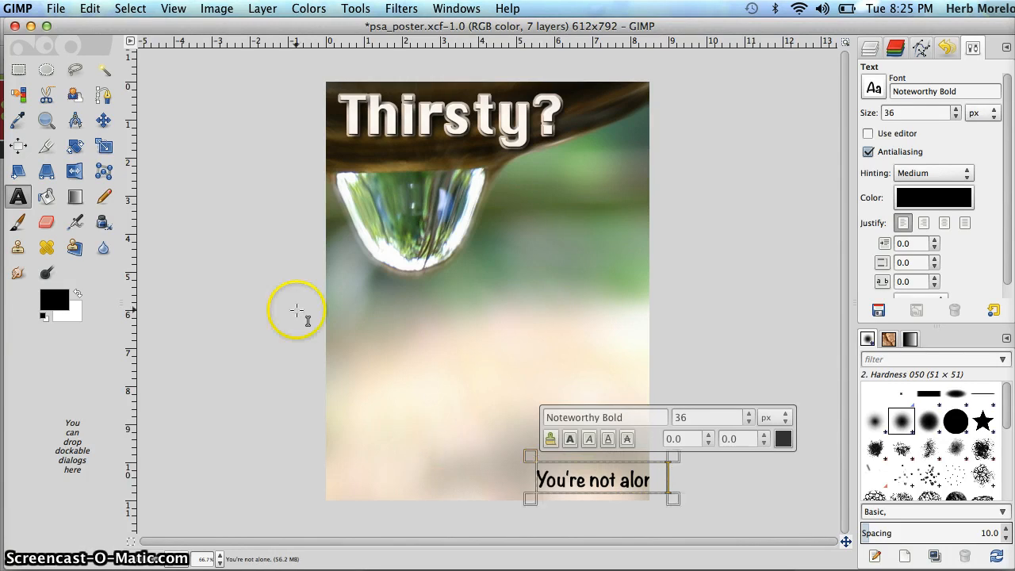
pyautogui.click(104, 120)
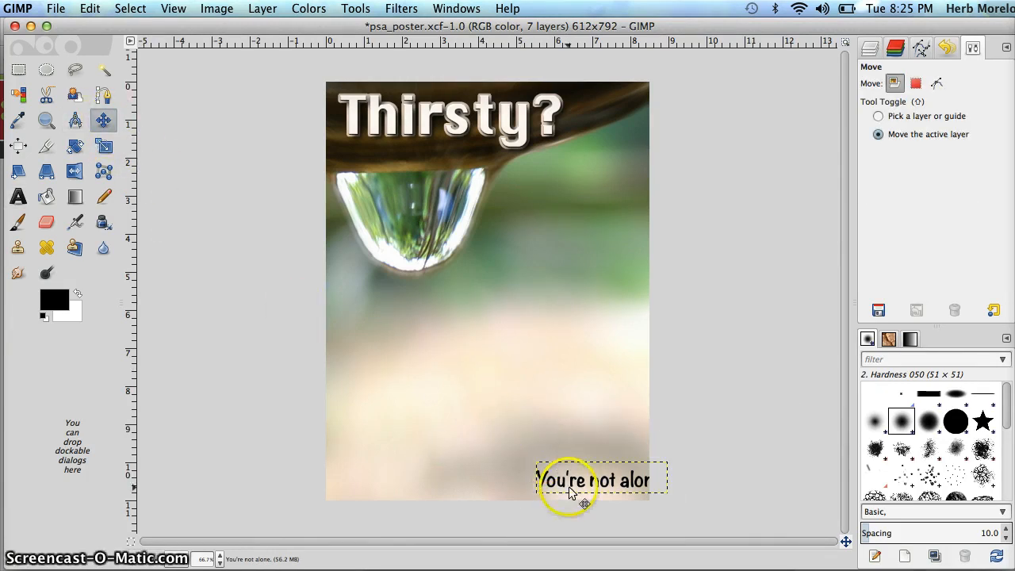
pyautogui.moveTo(560, 478); pyautogui.dragTo(536, 477)
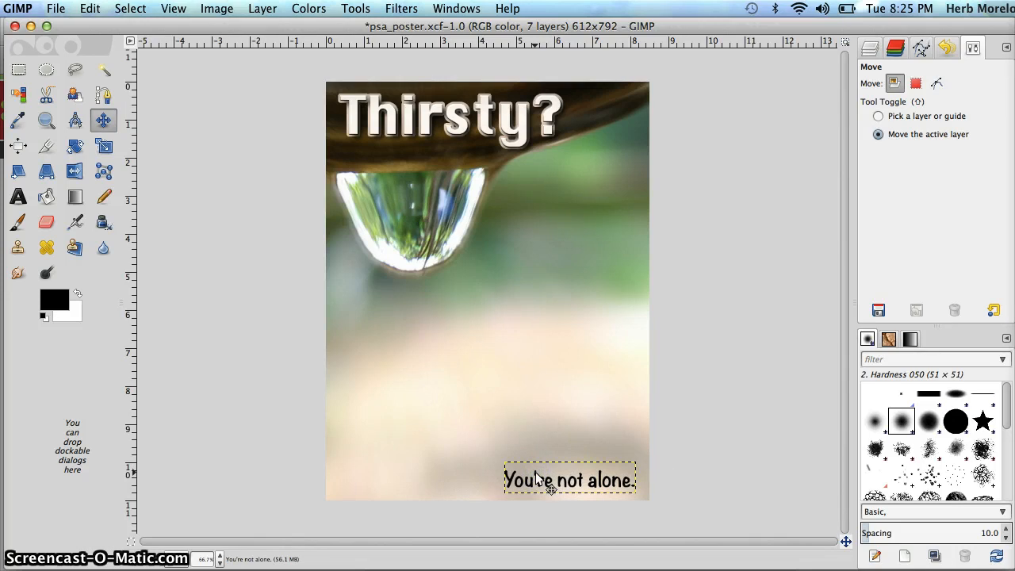